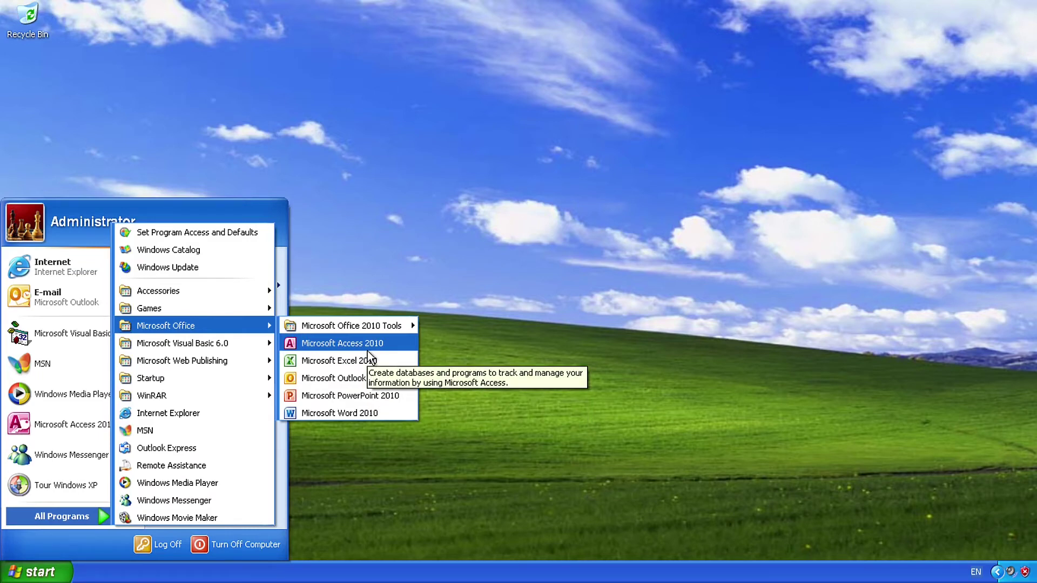
Step: Start Microsoft Access 2010 and name the new blank database "inventory"
click(368, 349)
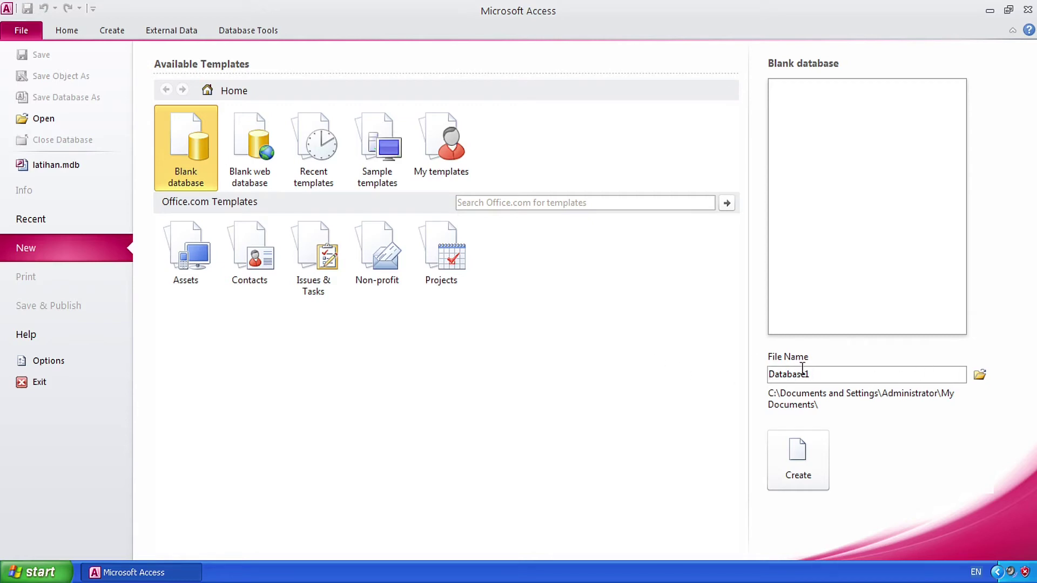
drag(769, 374, 832, 369)
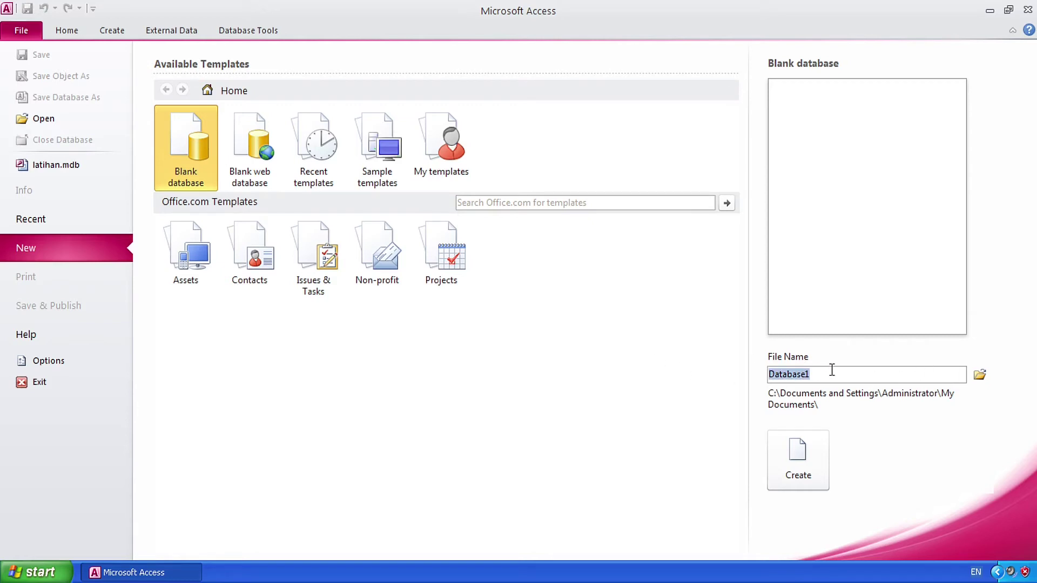
text(inventr)
key(BackSpace)
text(ory)
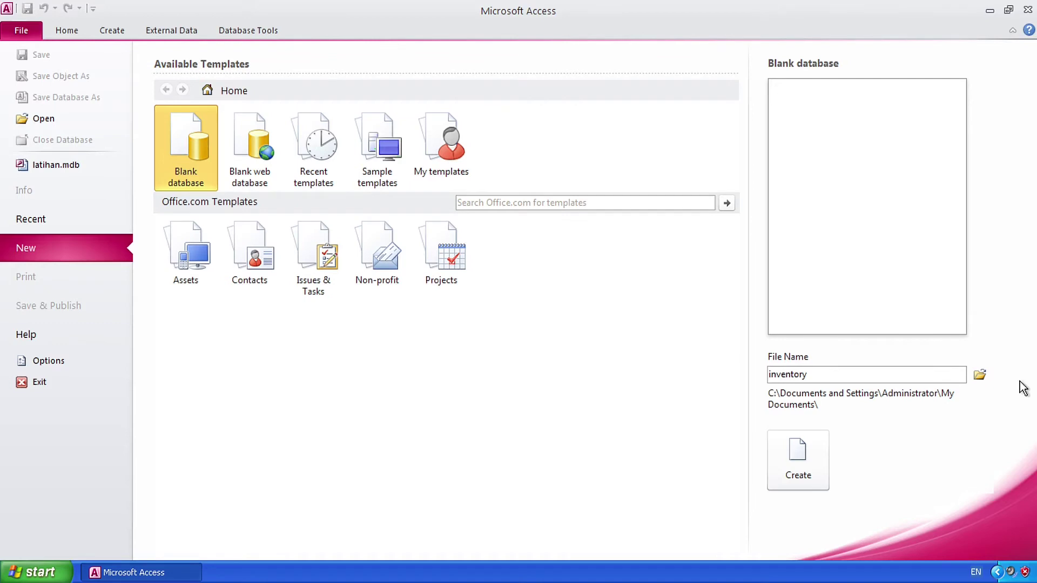
Step: Set the file format to Microsoft Access Databases (2002-2003 format) in My Documents and create the blank database
click(980, 375)
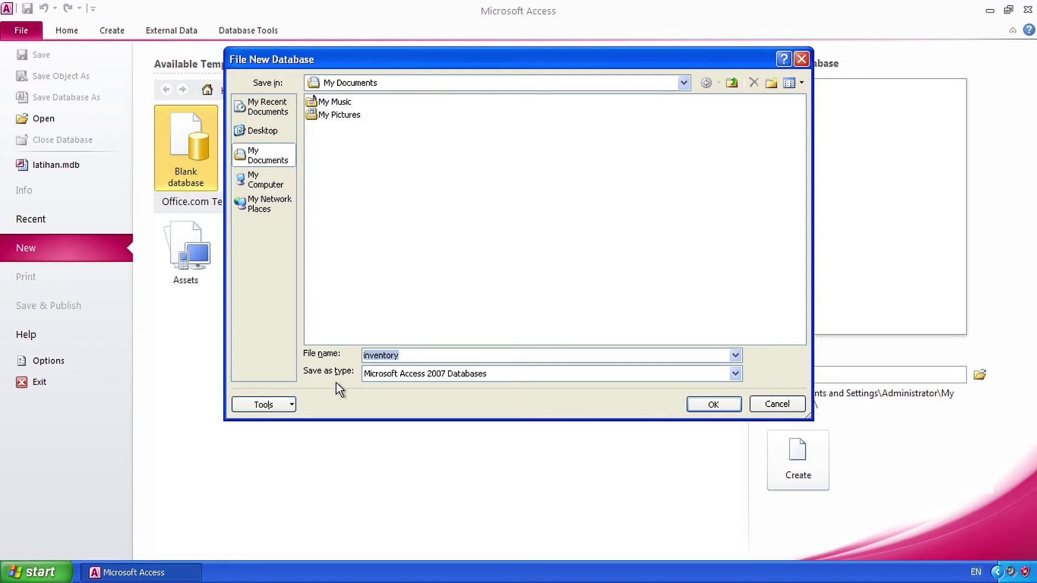
click(736, 374)
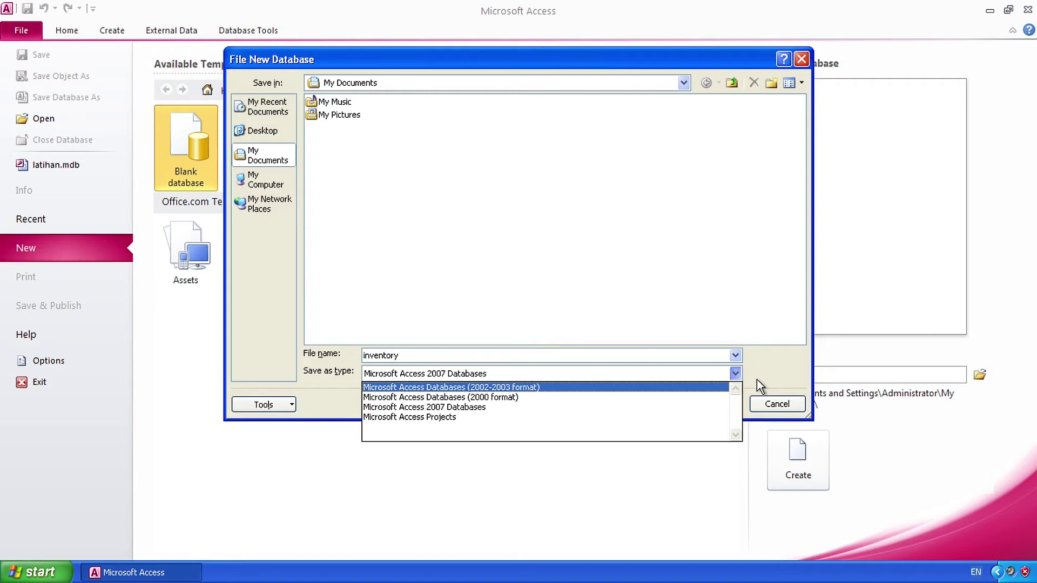
click(566, 388)
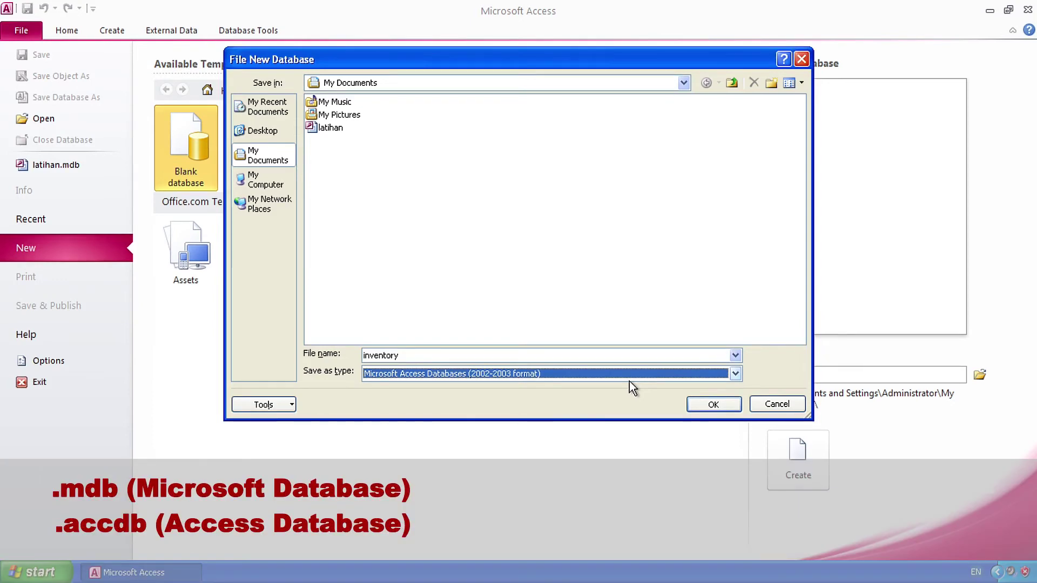
click(703, 379)
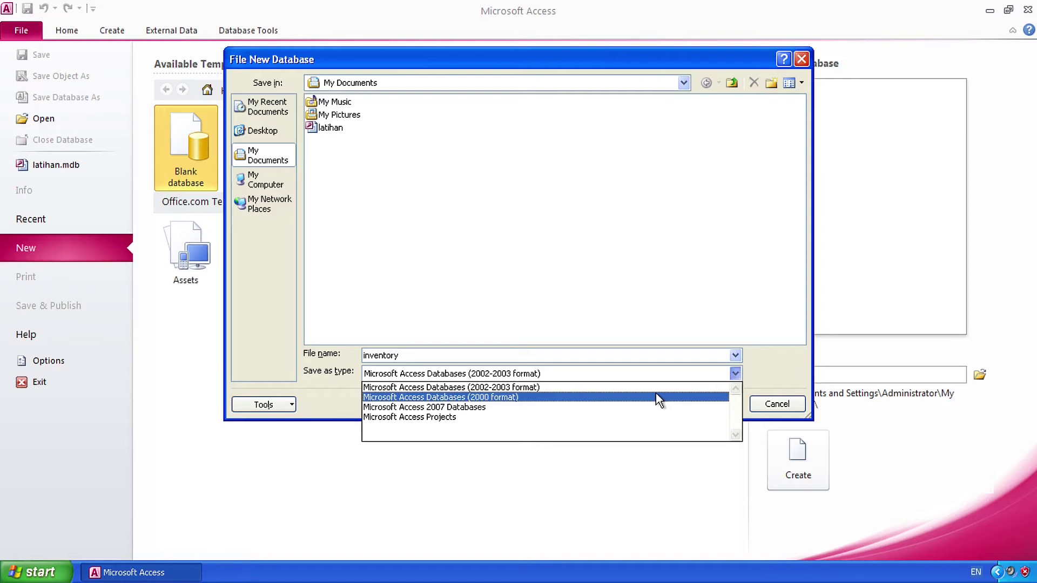
click(647, 387)
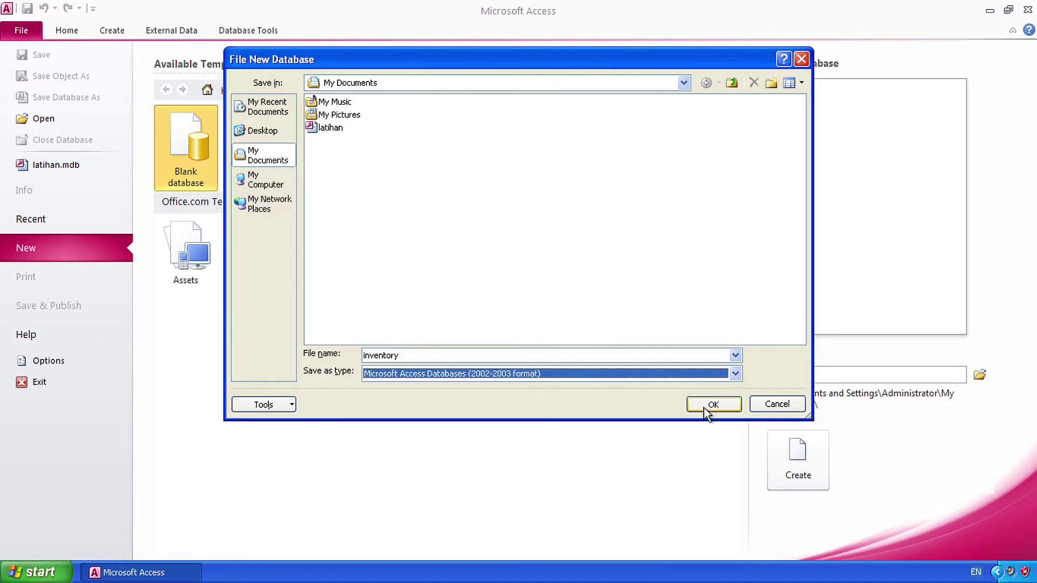
click(704, 408)
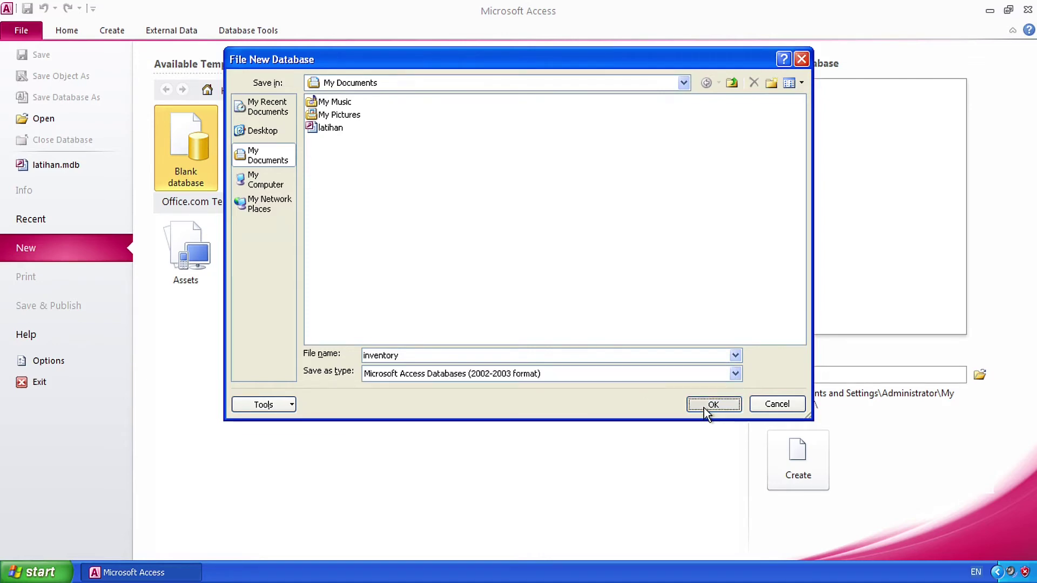
click(786, 458)
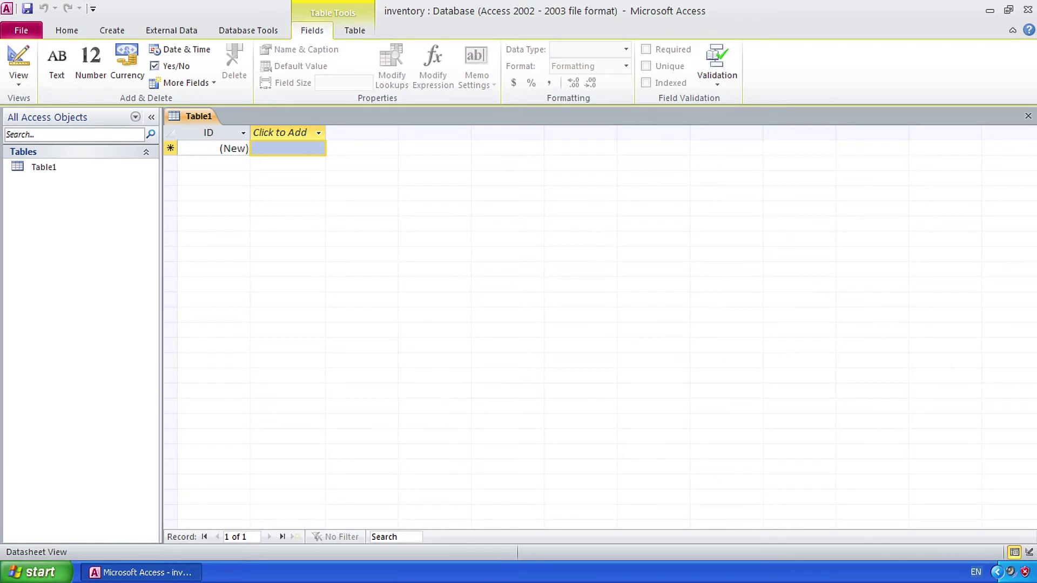
Step: Switch Table1 to Design View, saving the table under the name "Barang"
right_click(57, 172)
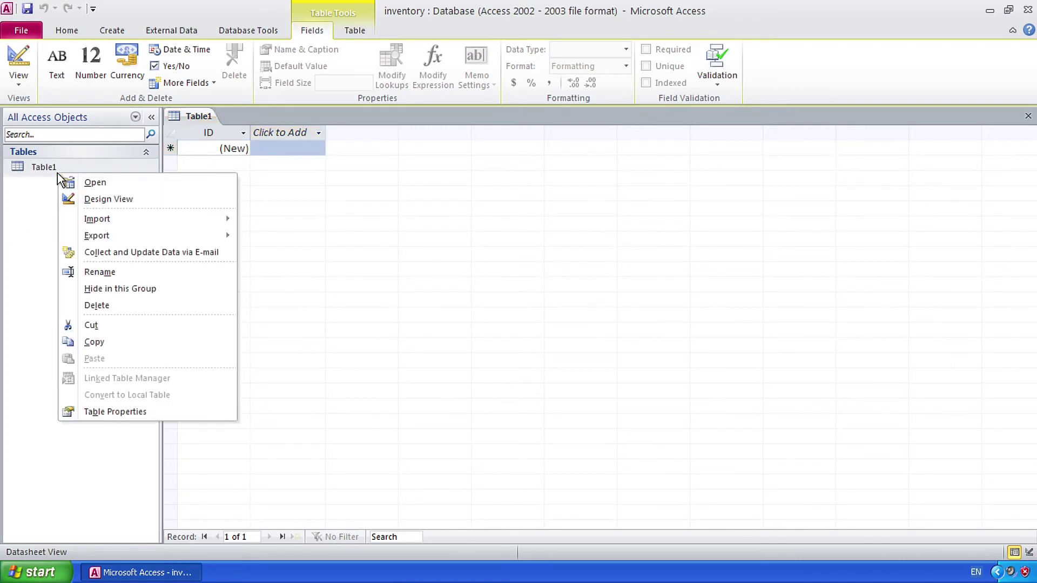
click(90, 199)
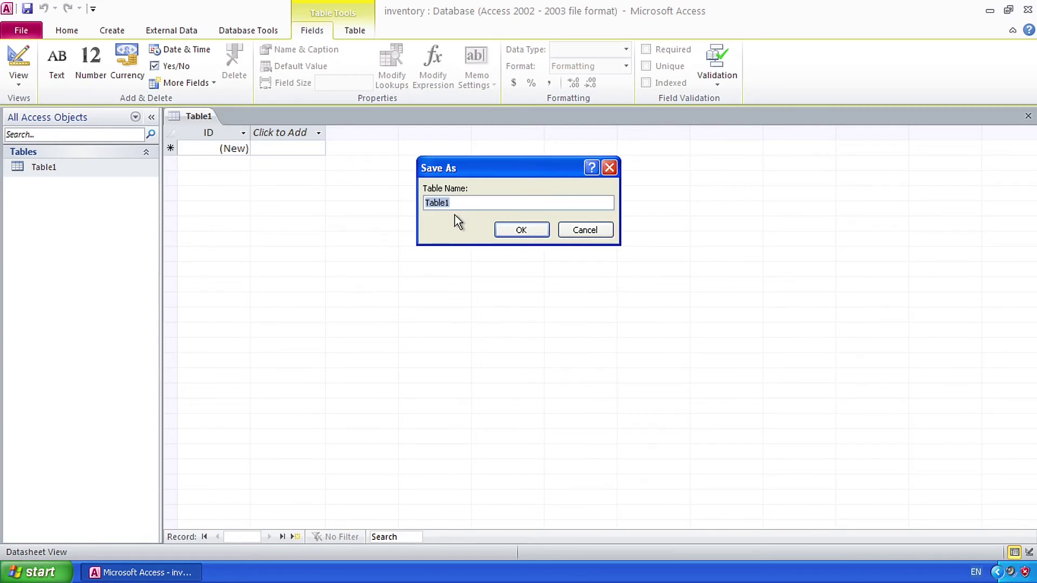
text(Barang)
click(521, 229)
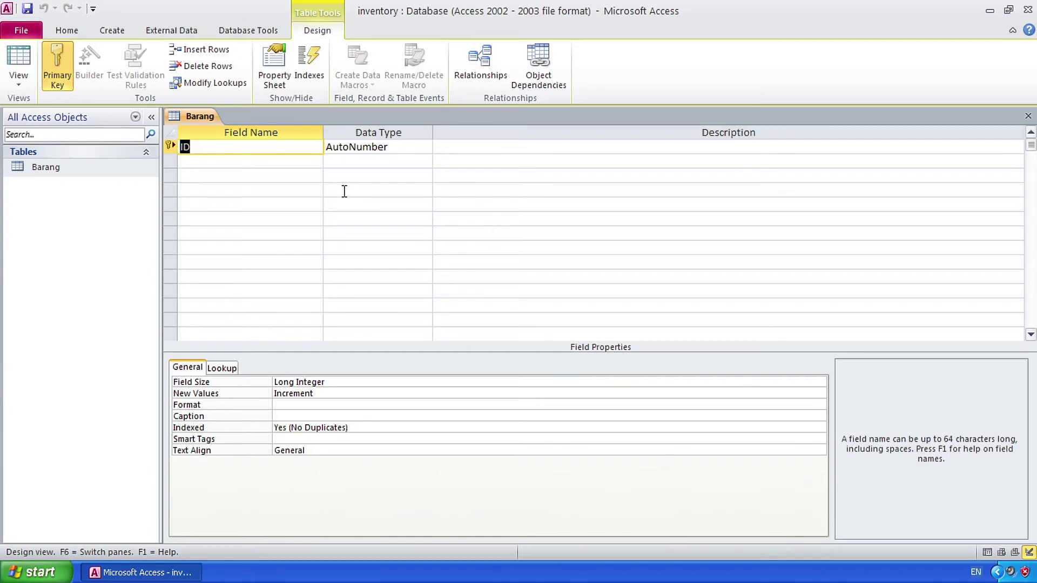
Step: Rename the ID field to "Kdbrg", with data type Text and description "kode barang"
key(BackSpace)
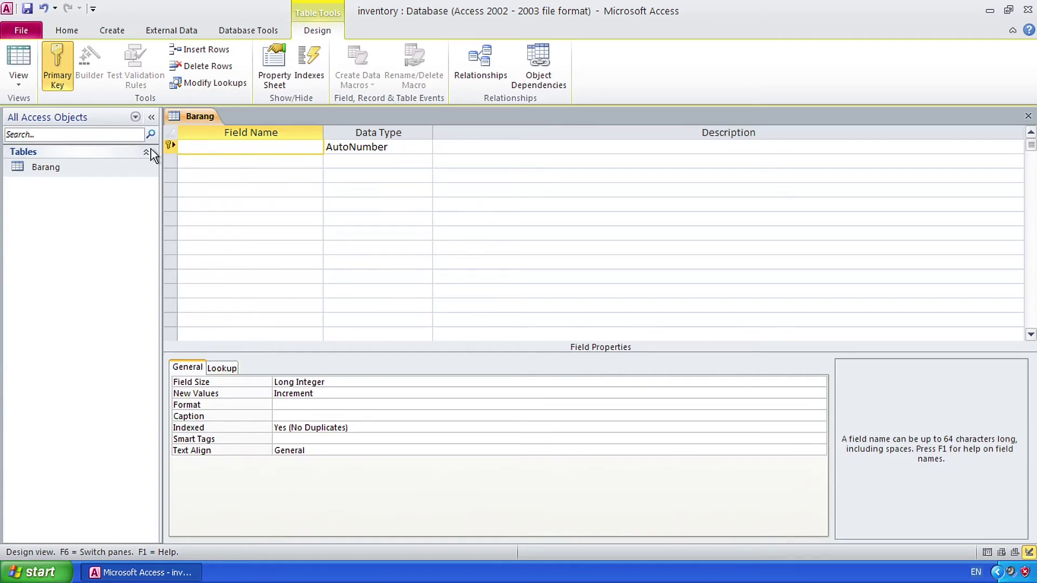
text(Kdbrg)
click(426, 149)
click(427, 147)
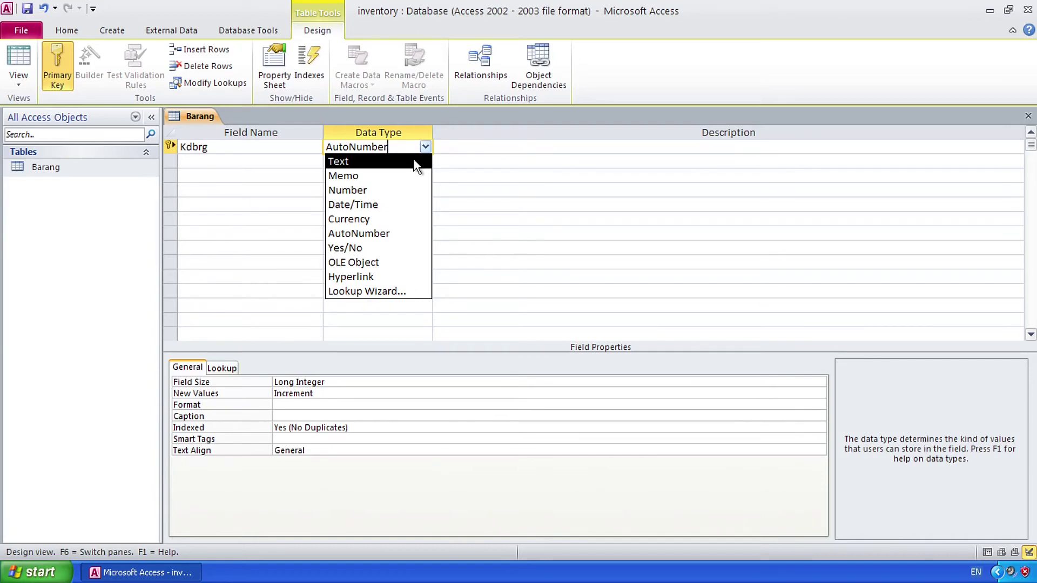
click(417, 165)
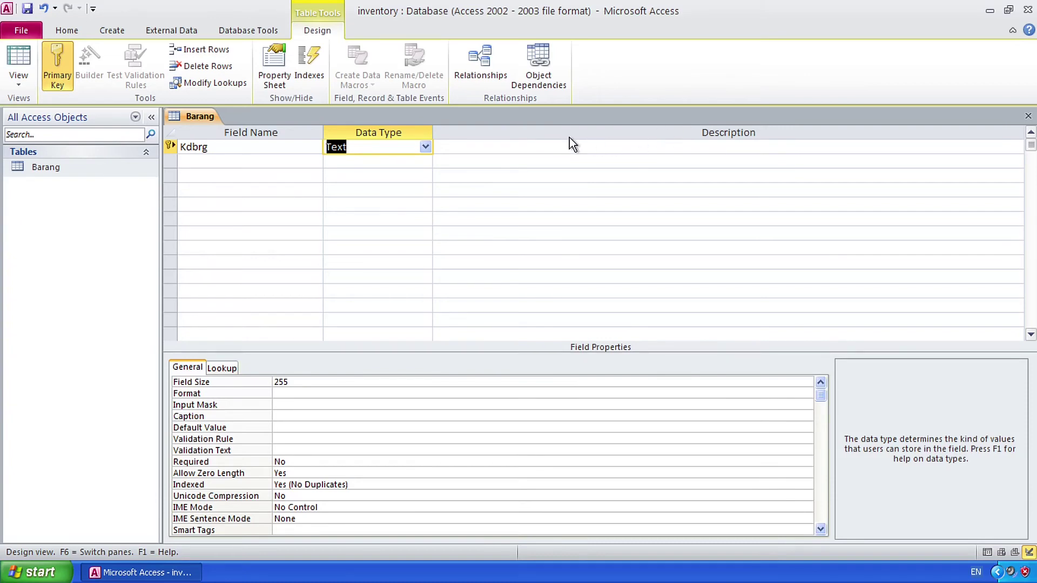
click(539, 146)
text(kode barang)
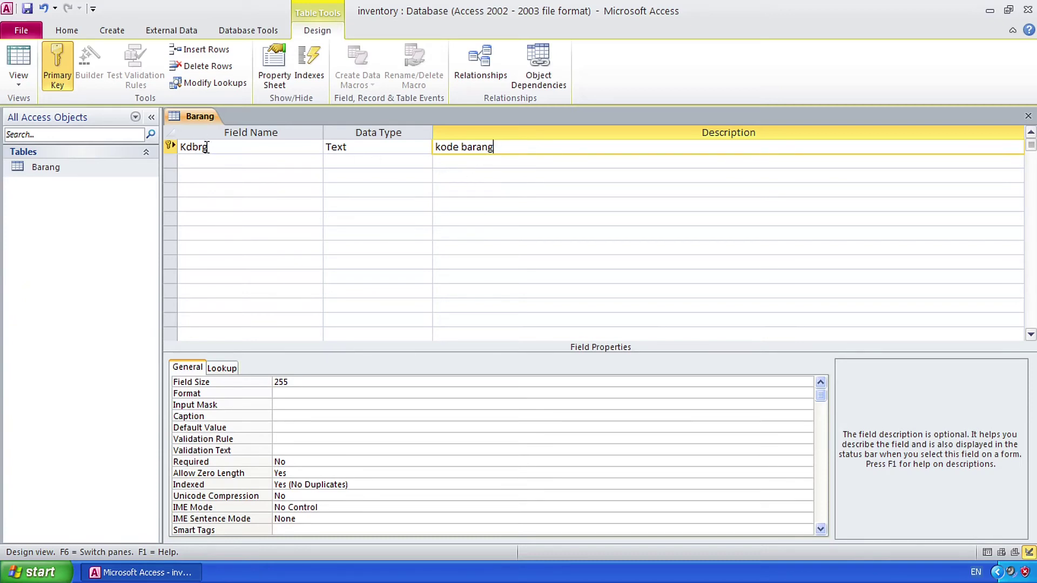
Step: Add a second field "Nmbrg" with data type Text and description "nama barang"
click(196, 162)
text(N)
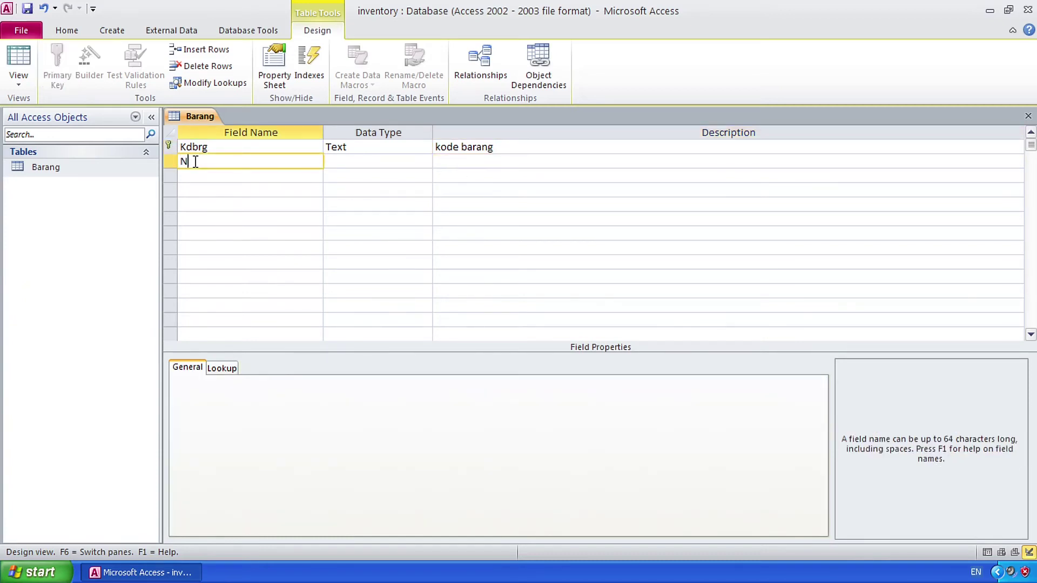
text(mbrg)
click(367, 171)
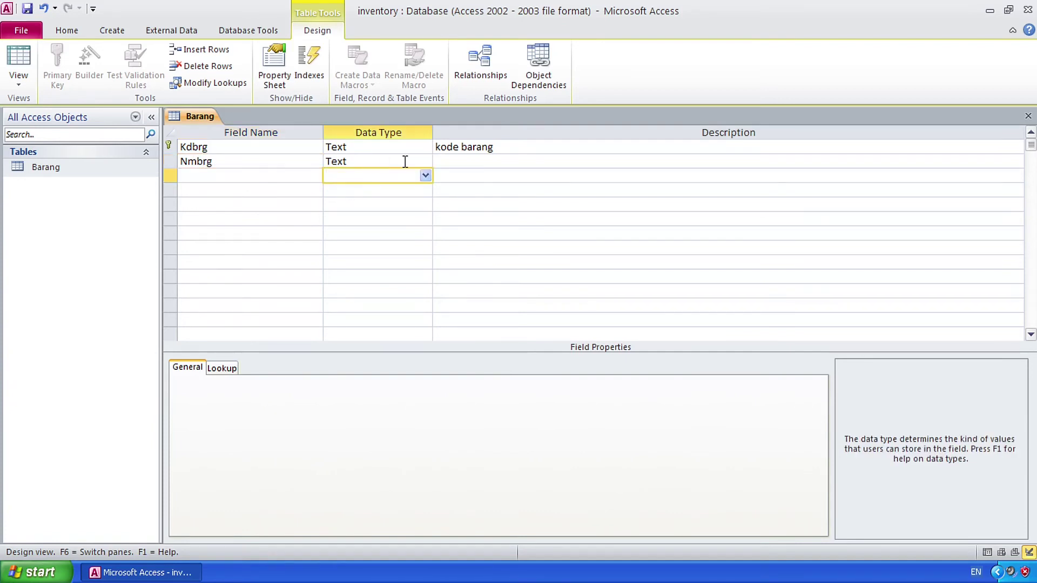
click(456, 162)
text(nama barang)
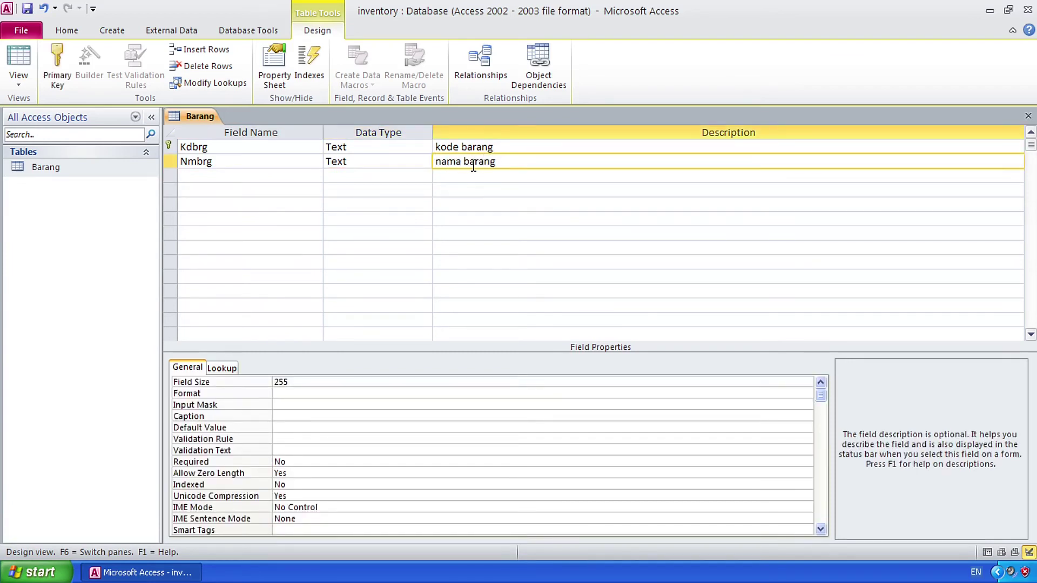
Step: Add a third field "Hrgbeli" with data type Currency and description "harga beli"
click(289, 185)
click(286, 180)
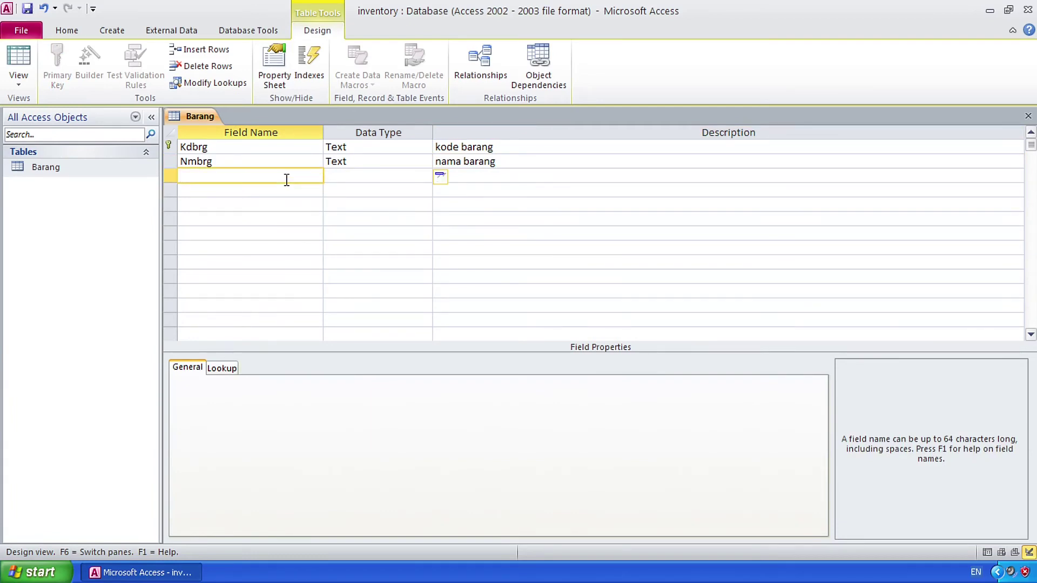
text(Hrgbeli)
click(335, 180)
click(424, 175)
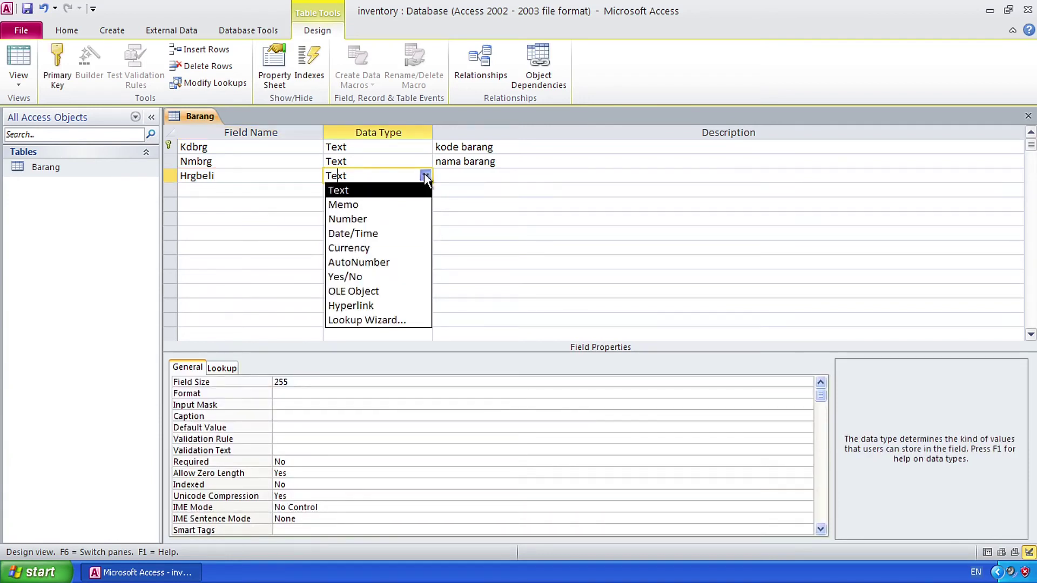
click(393, 250)
click(475, 178)
text(harga beli)
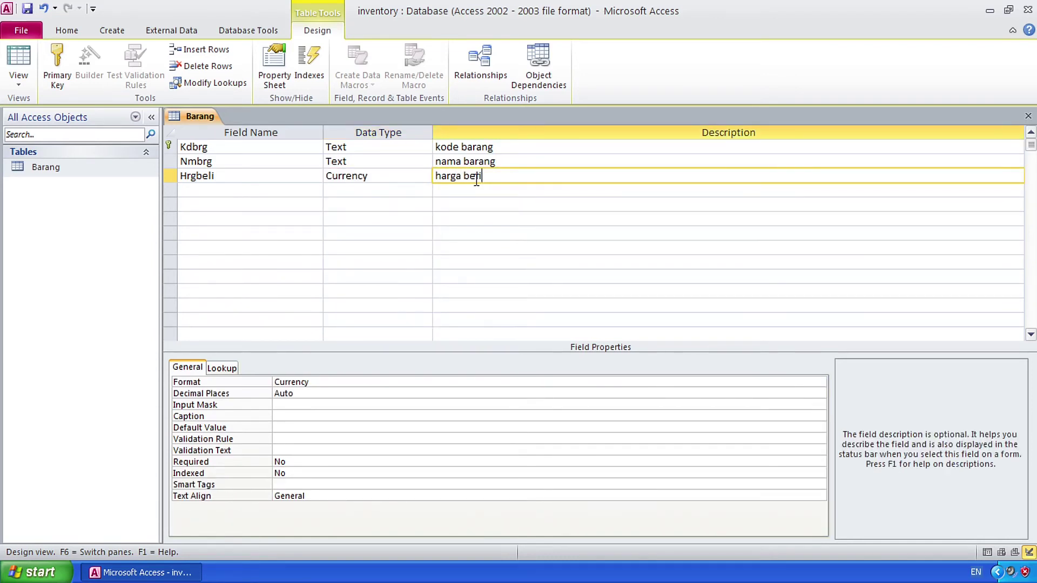
Step: Add a fourth field "Stok" with data type Number and no description
click(247, 189)
text(Stok)
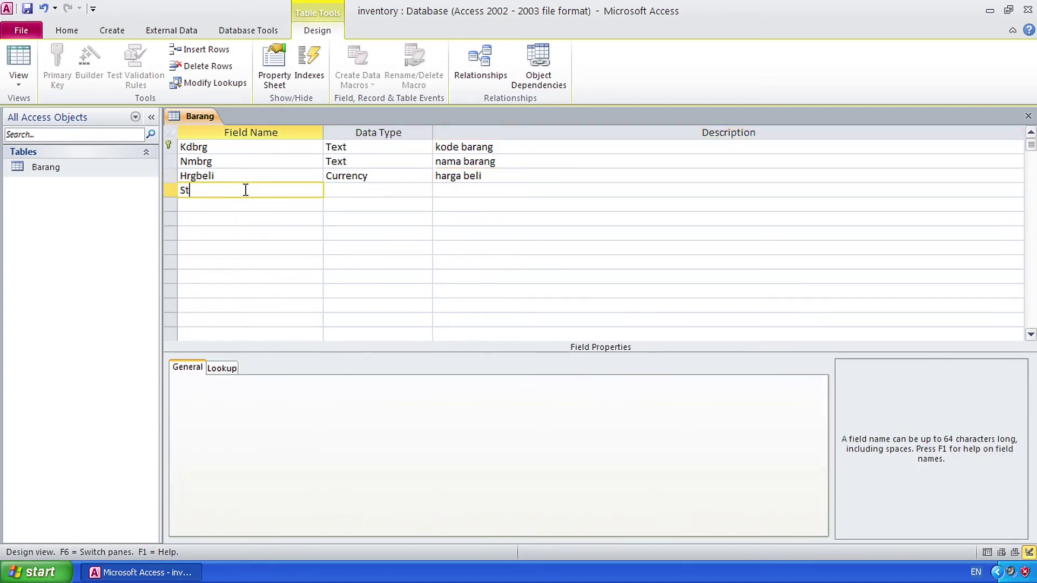
click(382, 191)
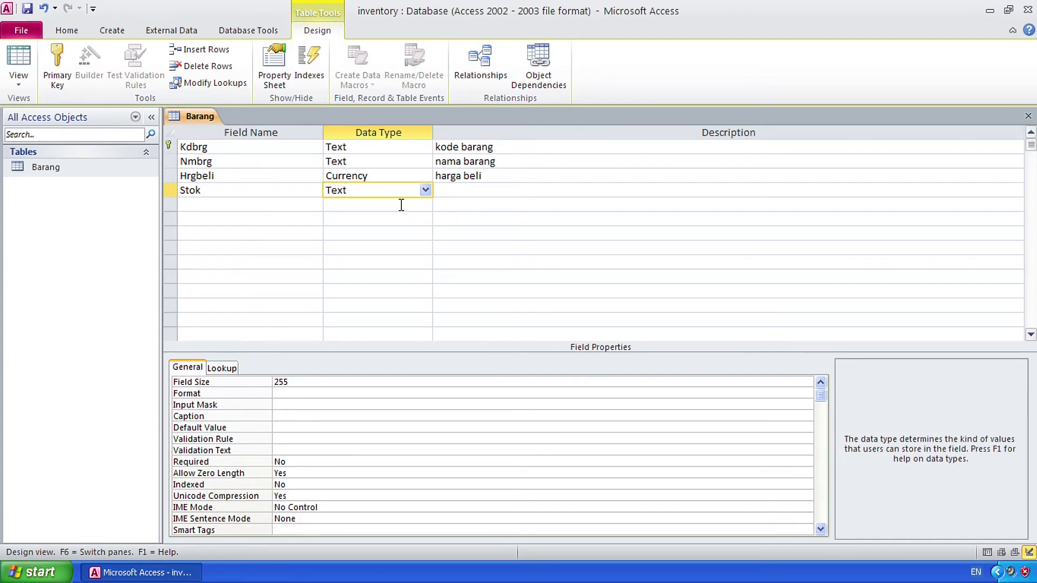
click(425, 190)
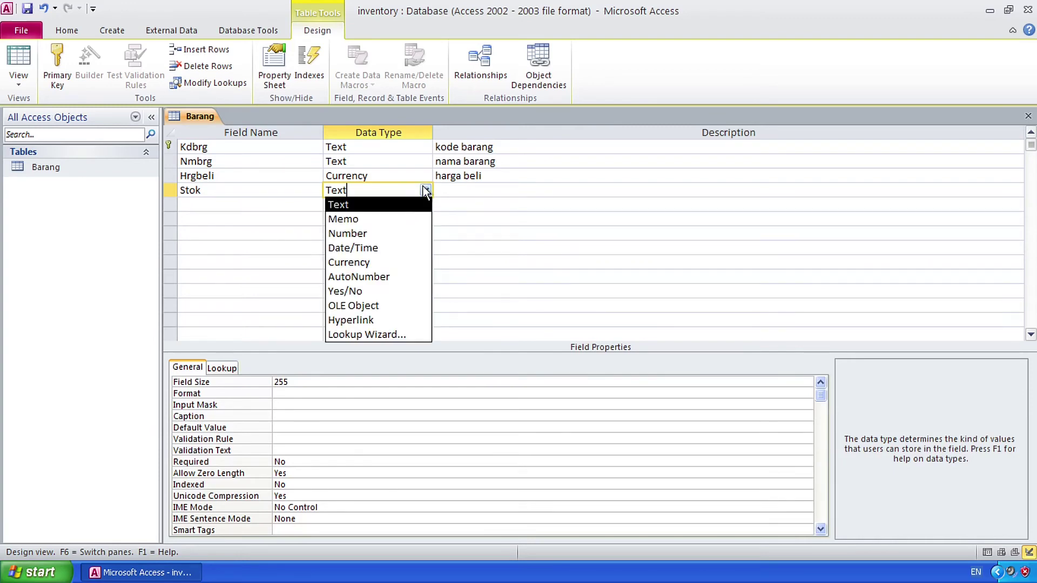
click(387, 229)
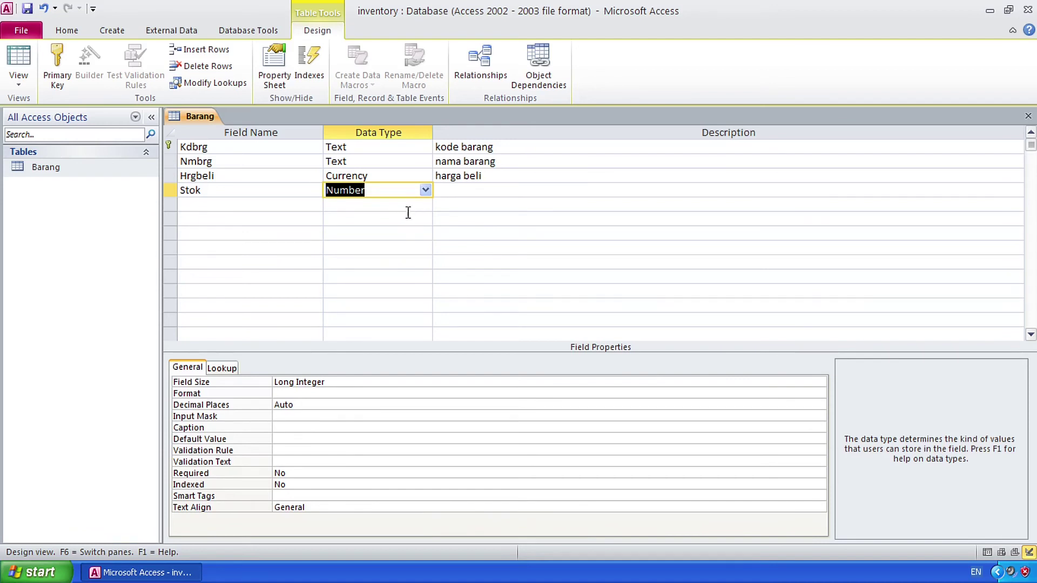
Step: Add a fifth field "Hrgsat" with data type Currency and description "Harga satuan"
click(284, 205)
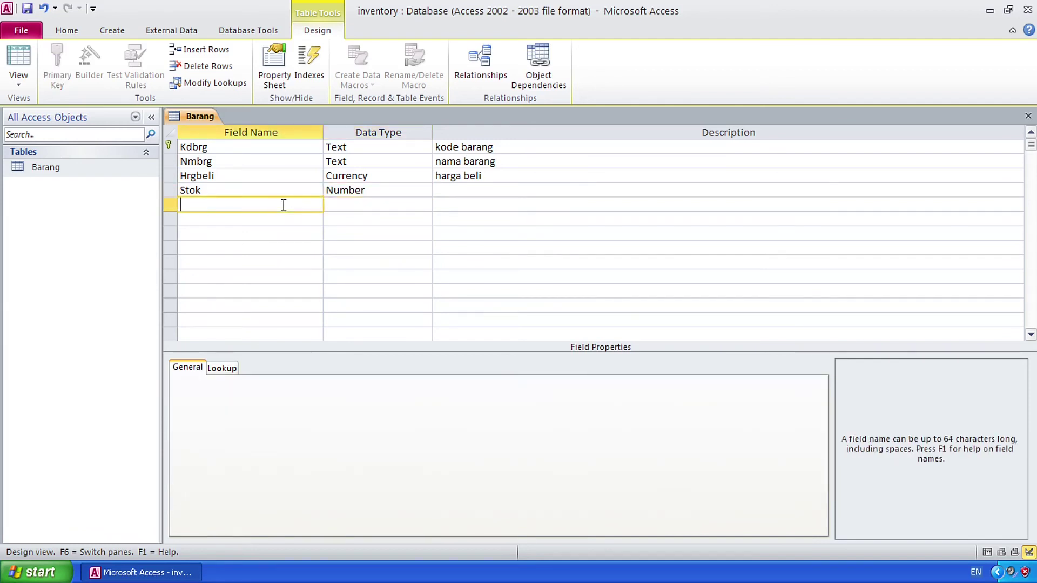
text(Hrgsat)
key(Tab)
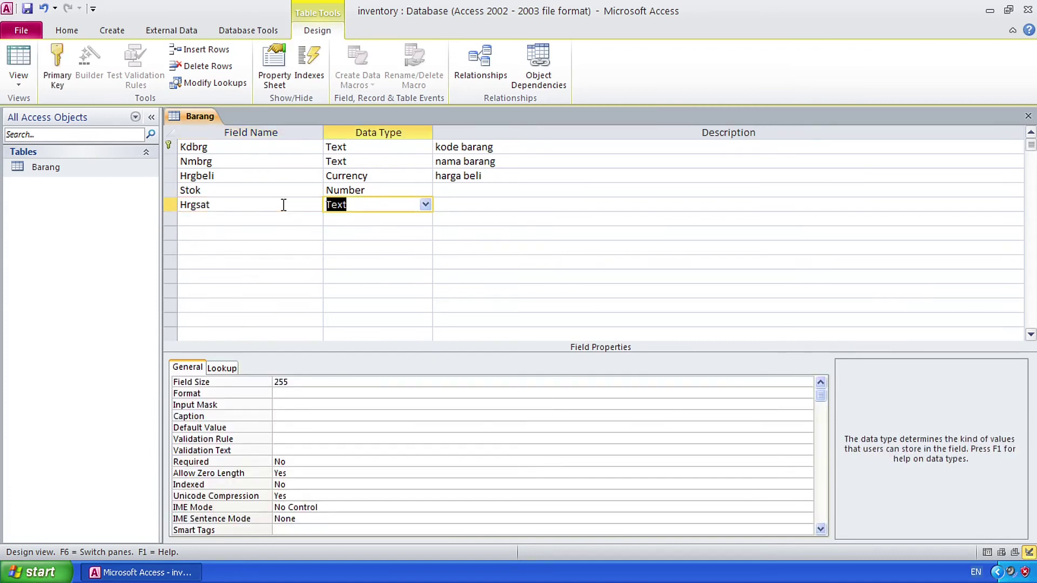
click(423, 205)
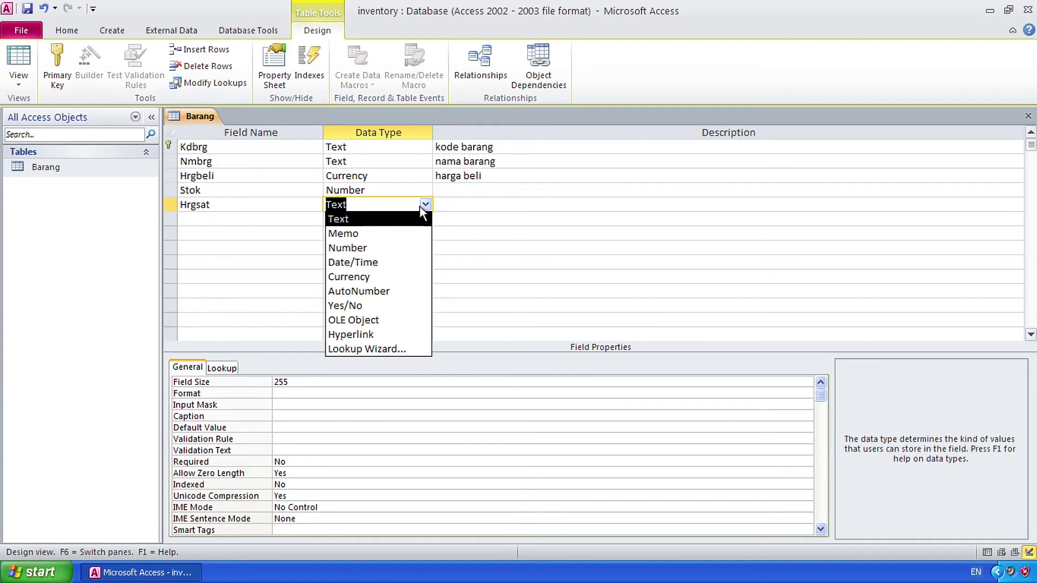
click(367, 276)
click(457, 209)
text(Harga satuan)
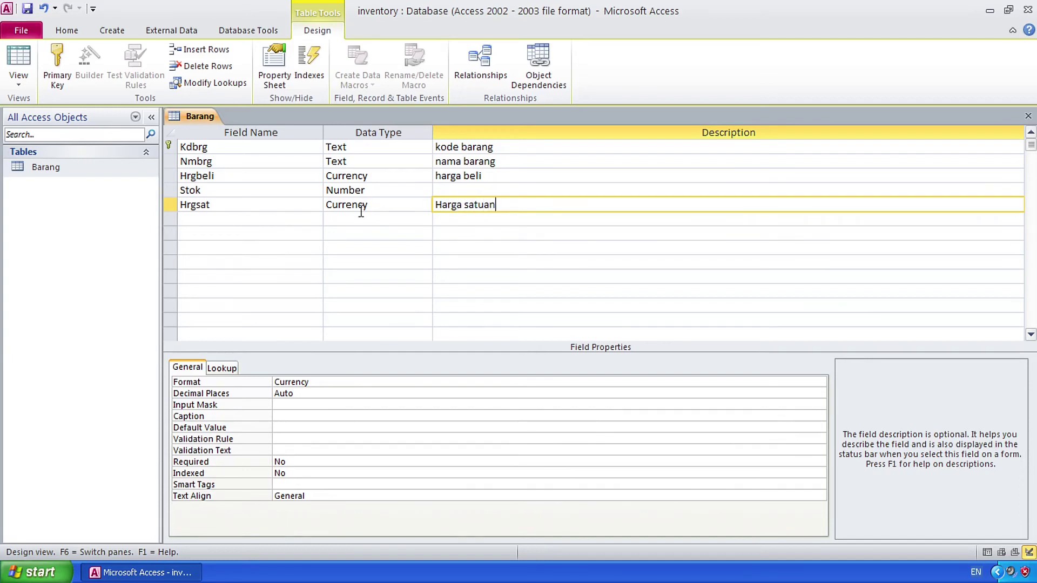
Step: Remove the primary key from the Kdbrg field and reapply it to the same field
click(170, 146)
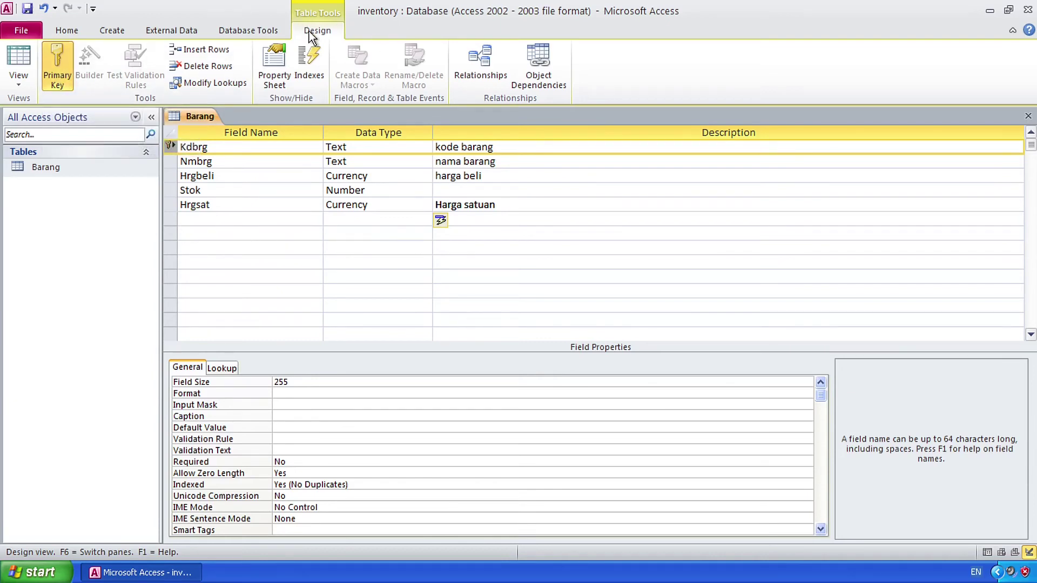
click(55, 75)
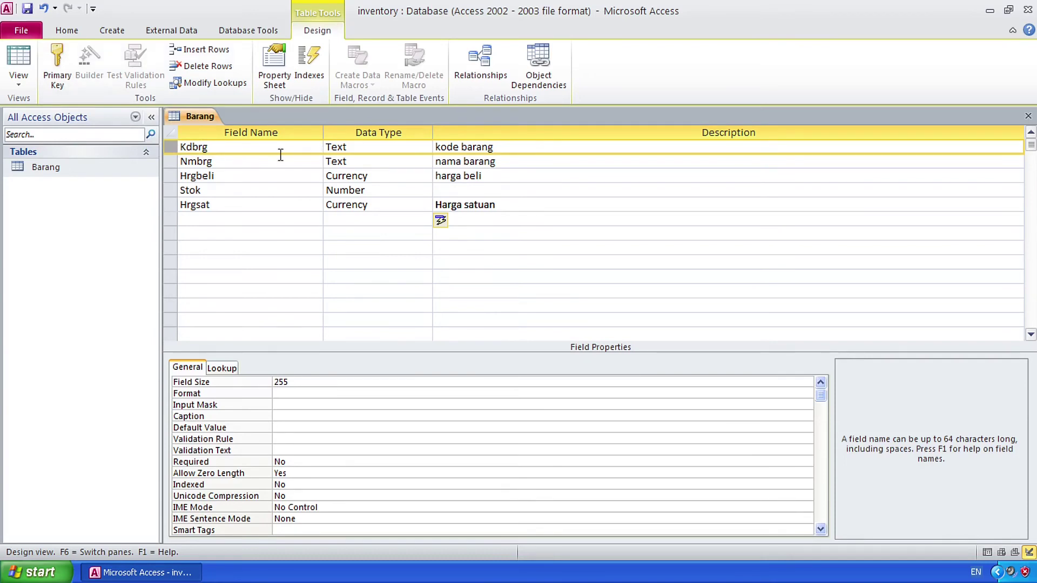
click(50, 66)
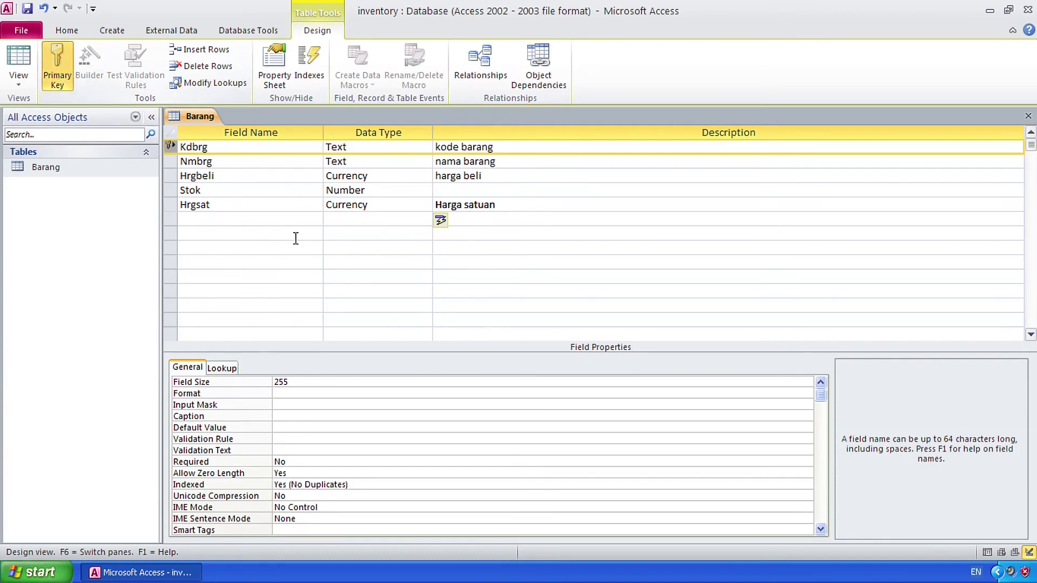
Step: Close the Barang table's design
right_click(201, 119)
right_click(205, 123)
click(220, 147)
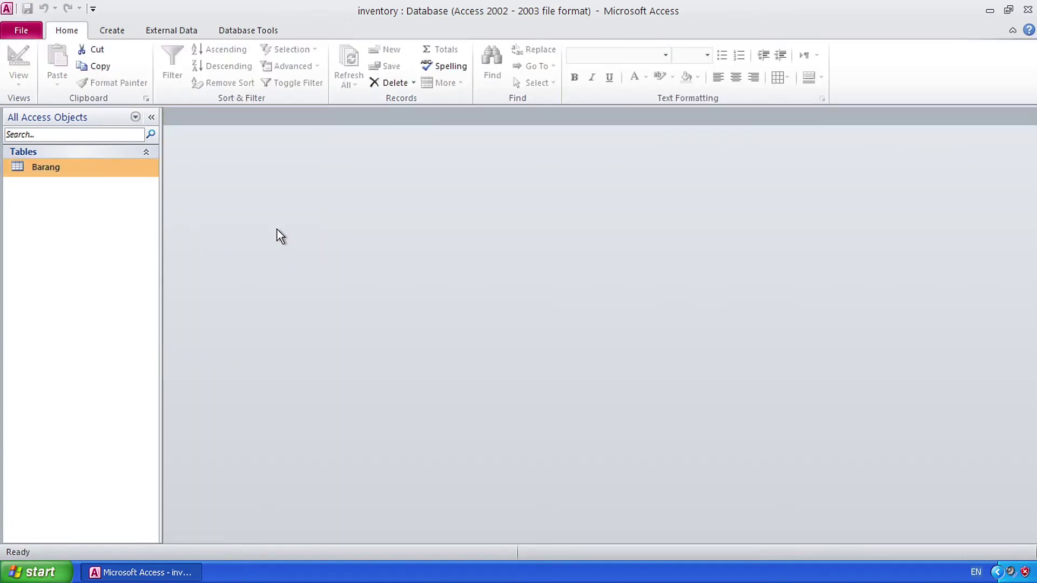
Step: Create a new table, save it as "Faktur" and open it in Design View
click(111, 35)
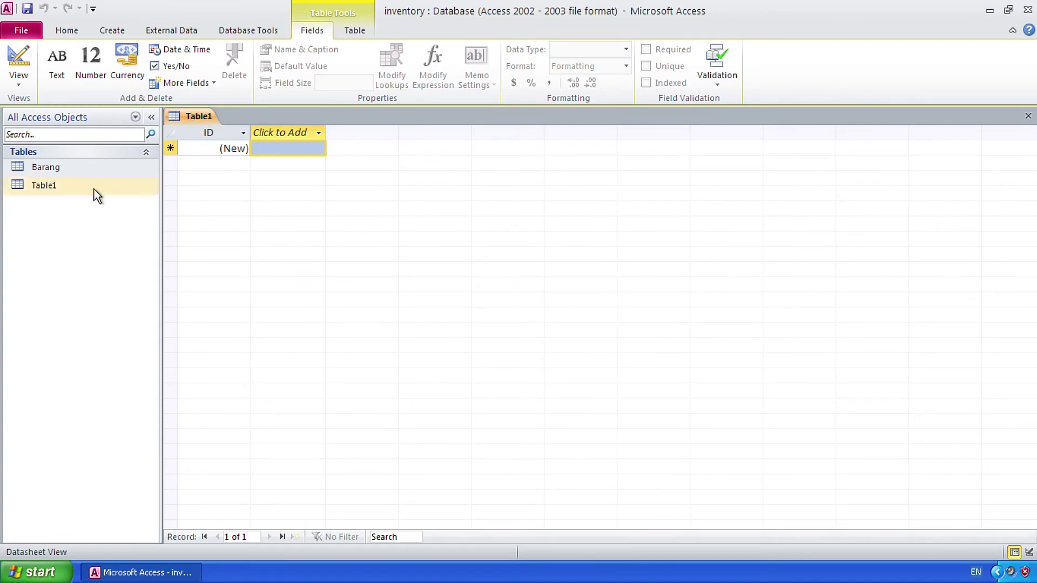
right_click(72, 190)
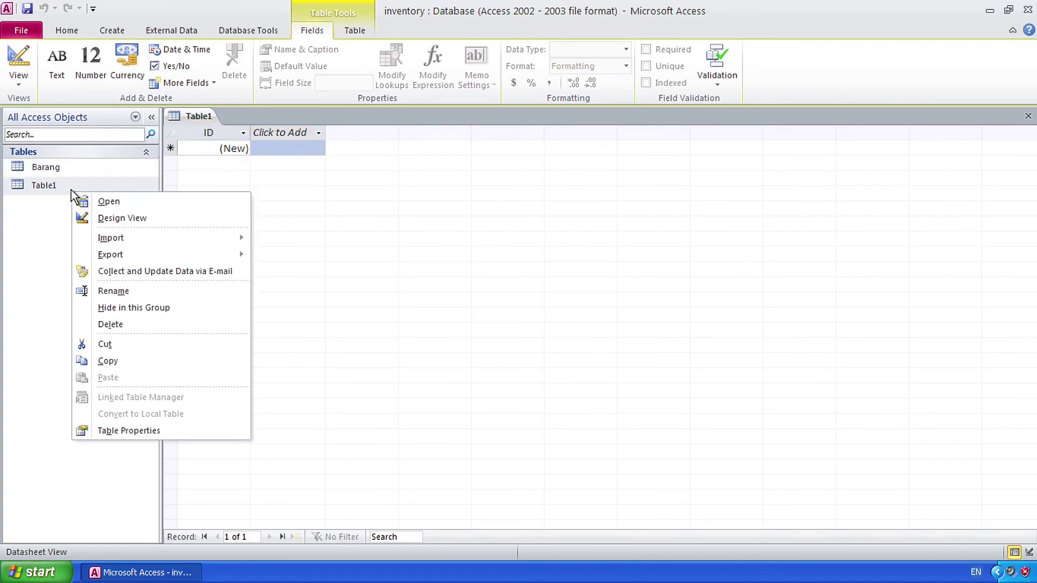
click(112, 219)
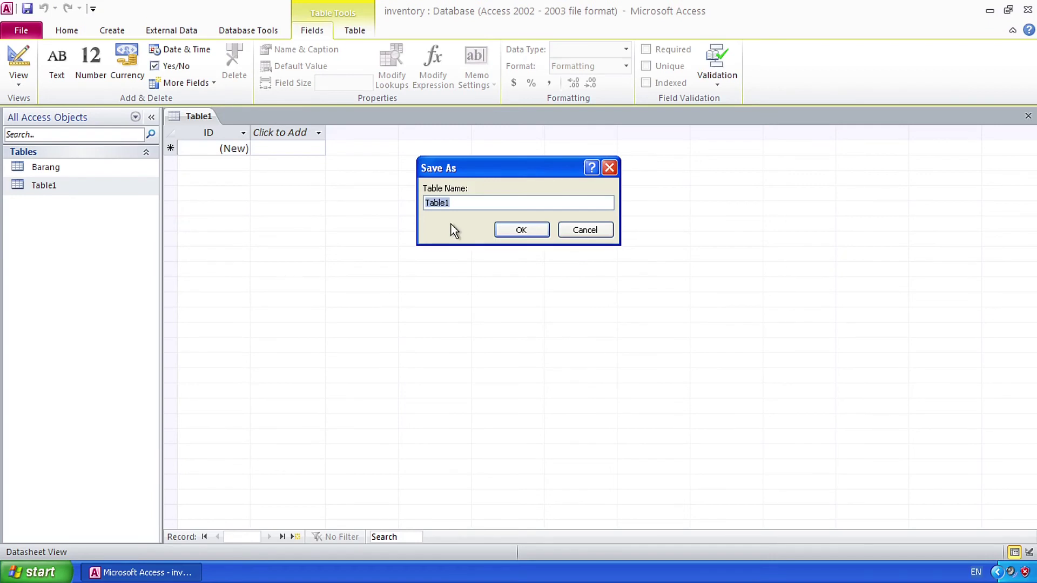
text(Faktur)
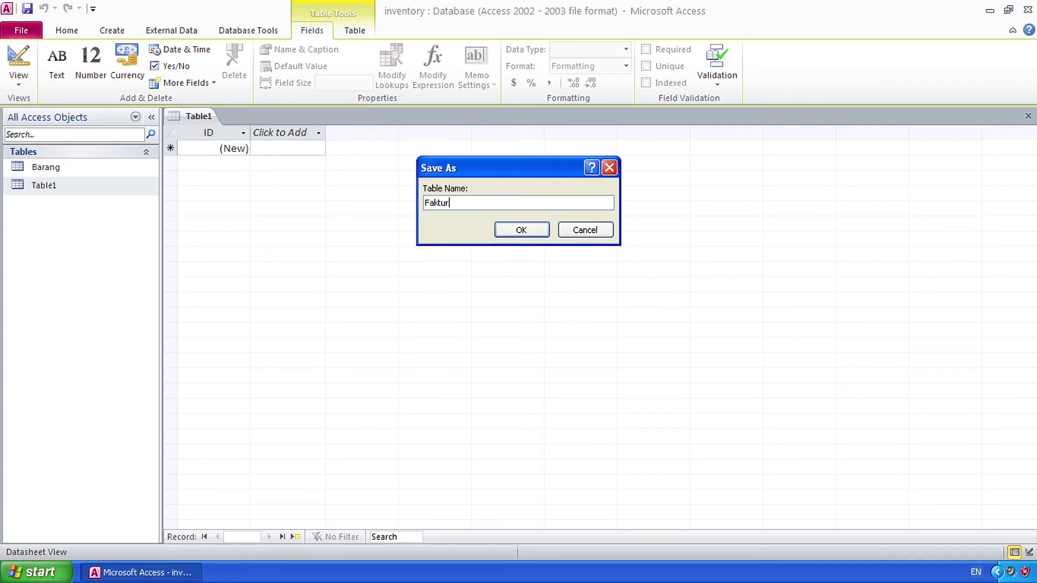
click(520, 226)
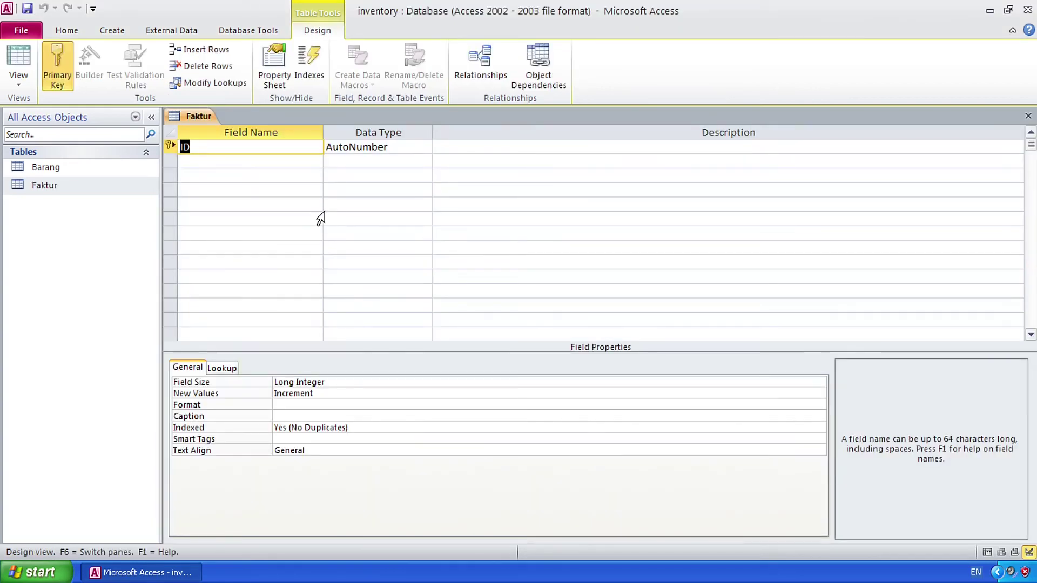
Step: Define Faktur's first field as "NoFak" with data type Text and description "nomor faktur"
text(NoFak)
click(409, 146)
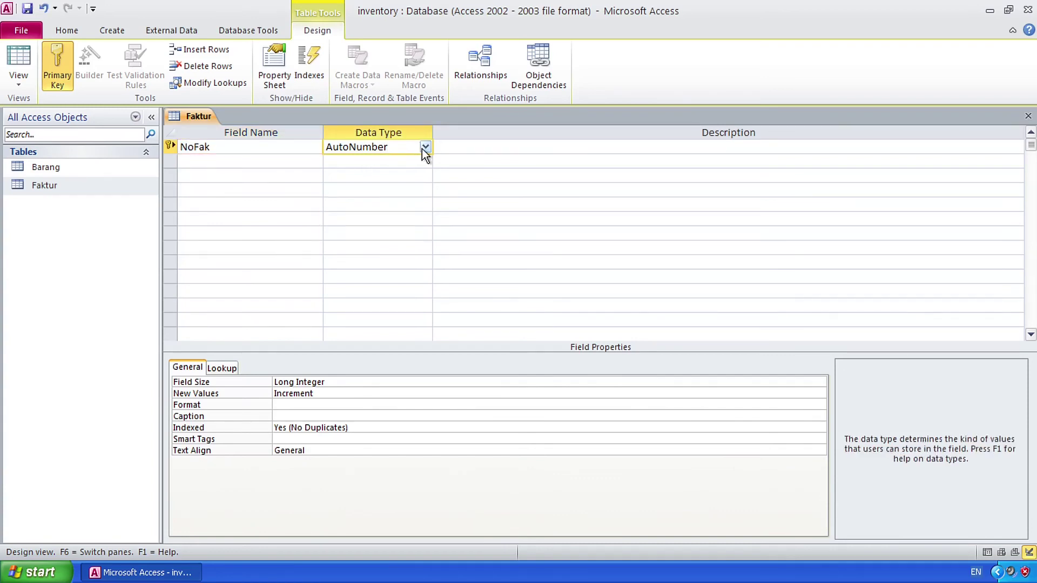
click(424, 148)
click(413, 163)
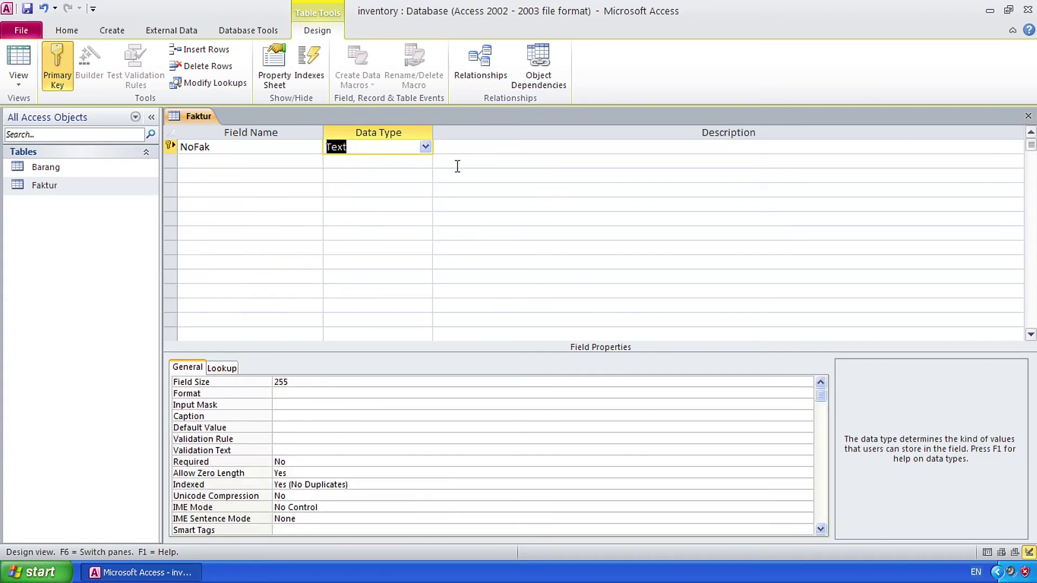
click(473, 141)
text(nomor faktur)
Step: Add a second field "Tglfak" with data type Date/Time and description "tanggal faktur"
click(250, 167)
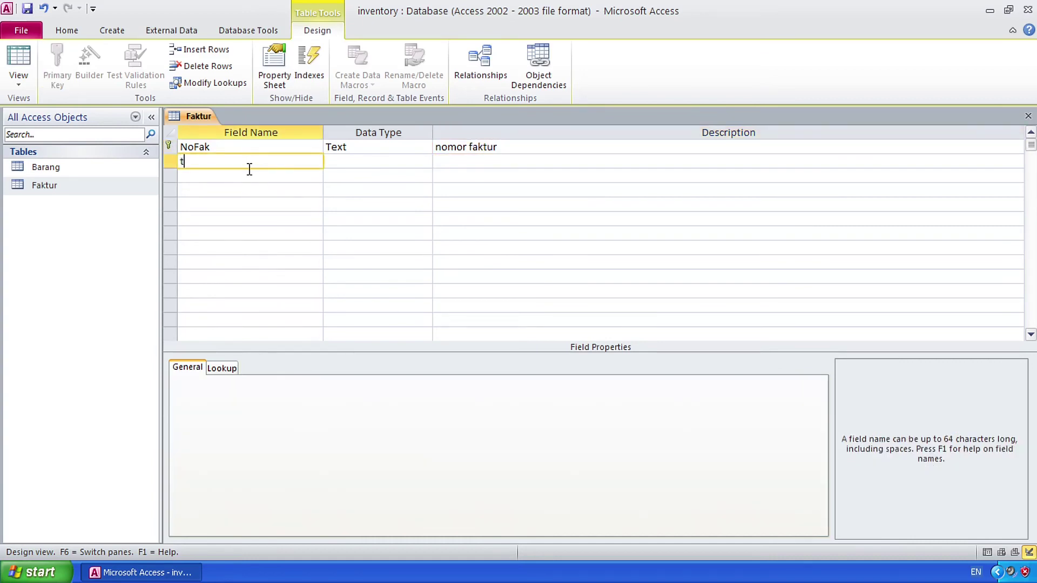
key(Caps_Lock)
text(T)
key(Caps_Lock)
text(glfak)
click(413, 162)
click(422, 159)
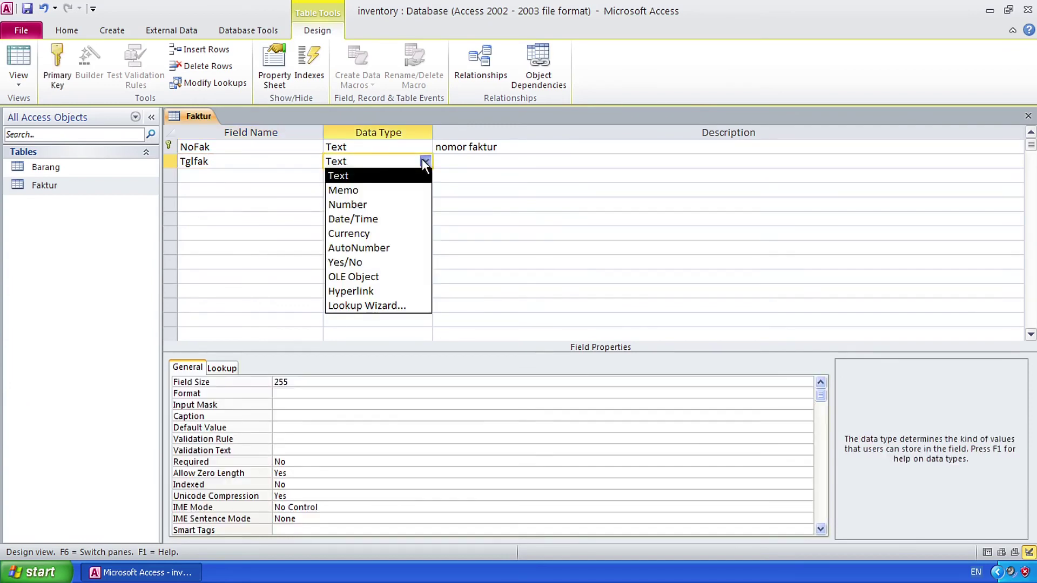
click(386, 219)
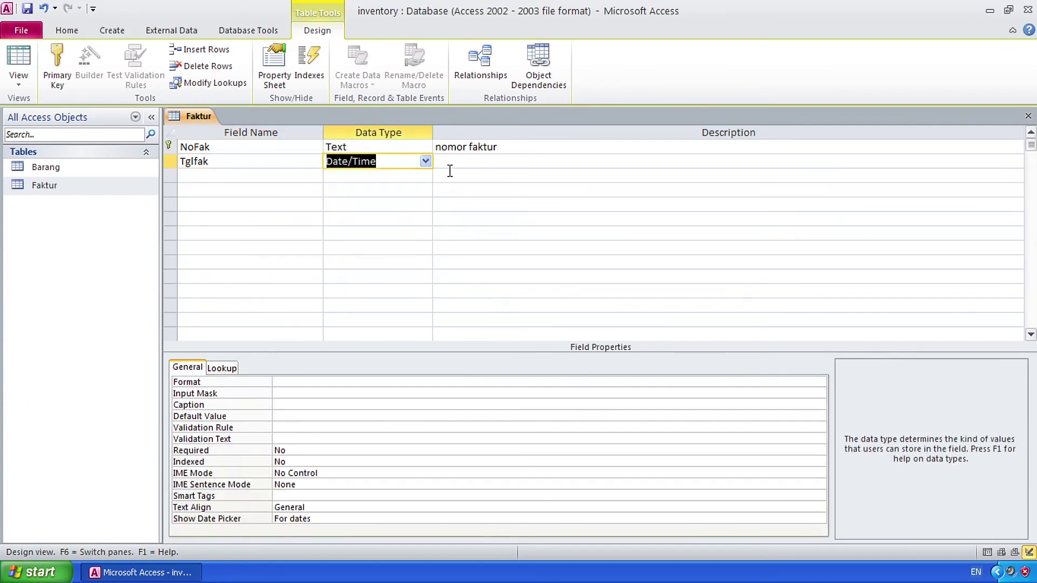
click(451, 163)
text(tgl)
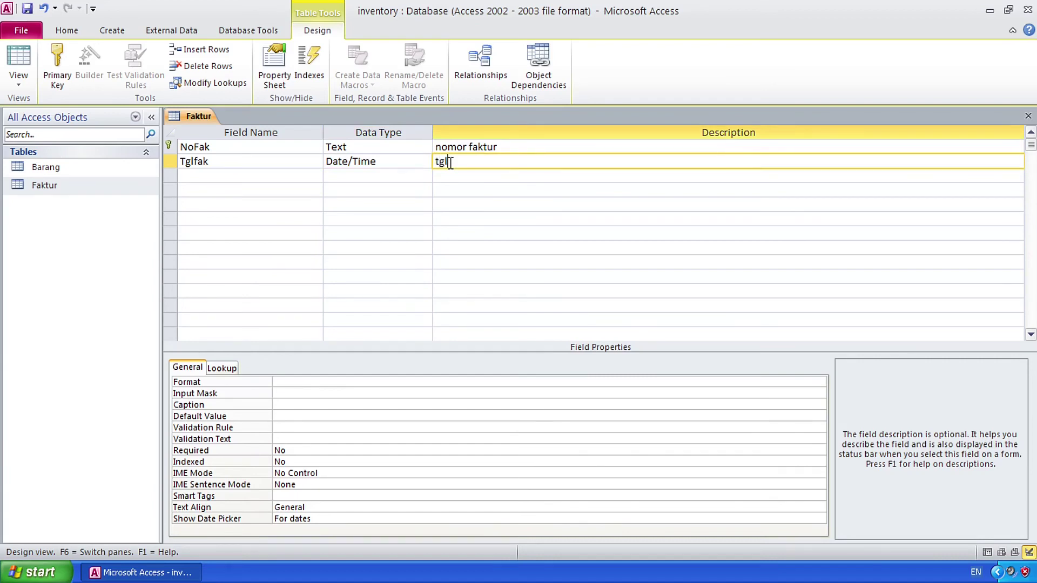
key(BackSpace)
key(BackSpace)
text(anggal faktur)
Step: Add a third field "Userid" with data type Text, and close the Faktur table's design
click(278, 176)
text(U)
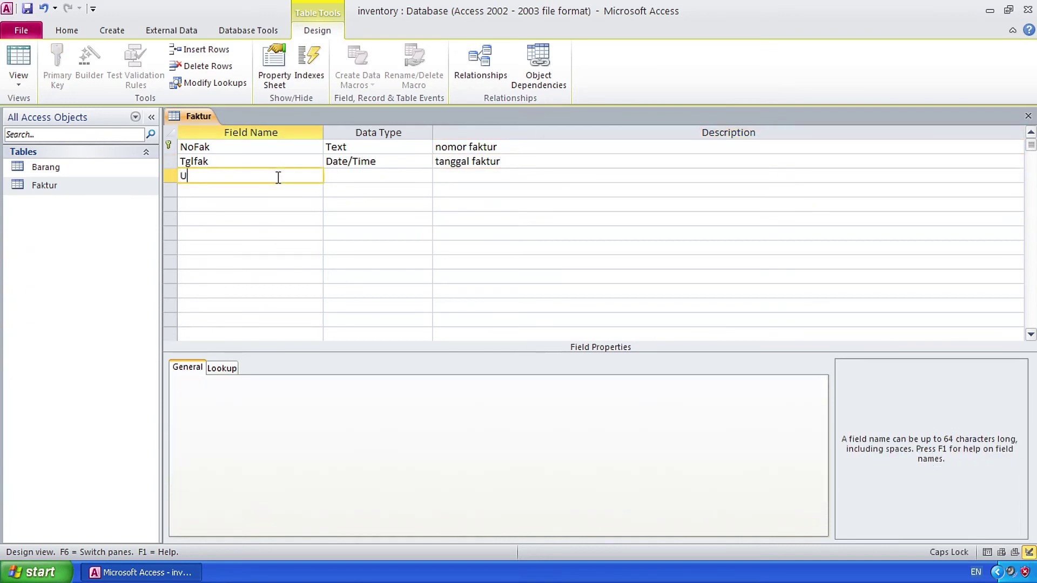
text(serid)
click(427, 175)
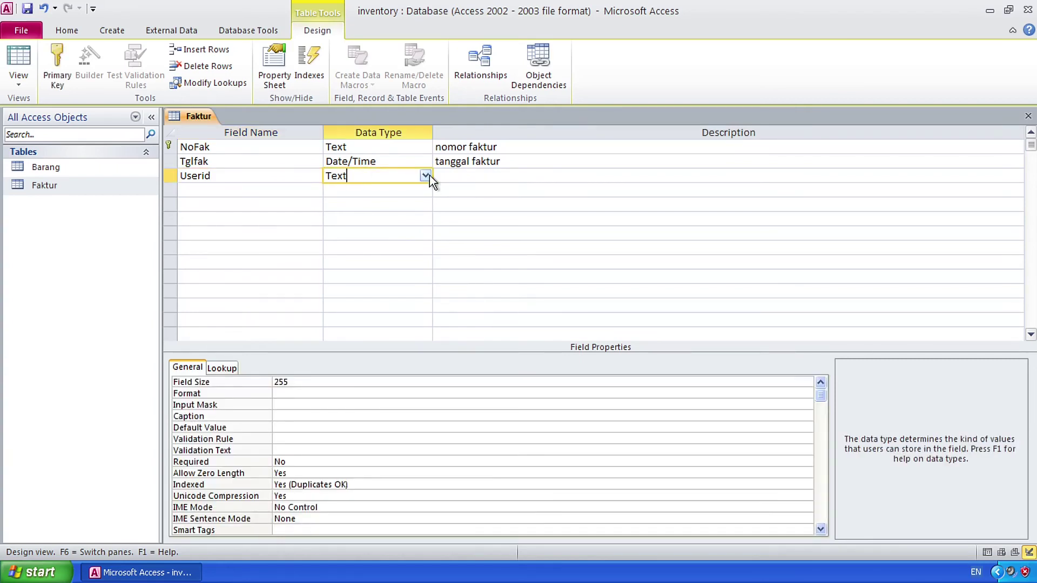
right_click(190, 120)
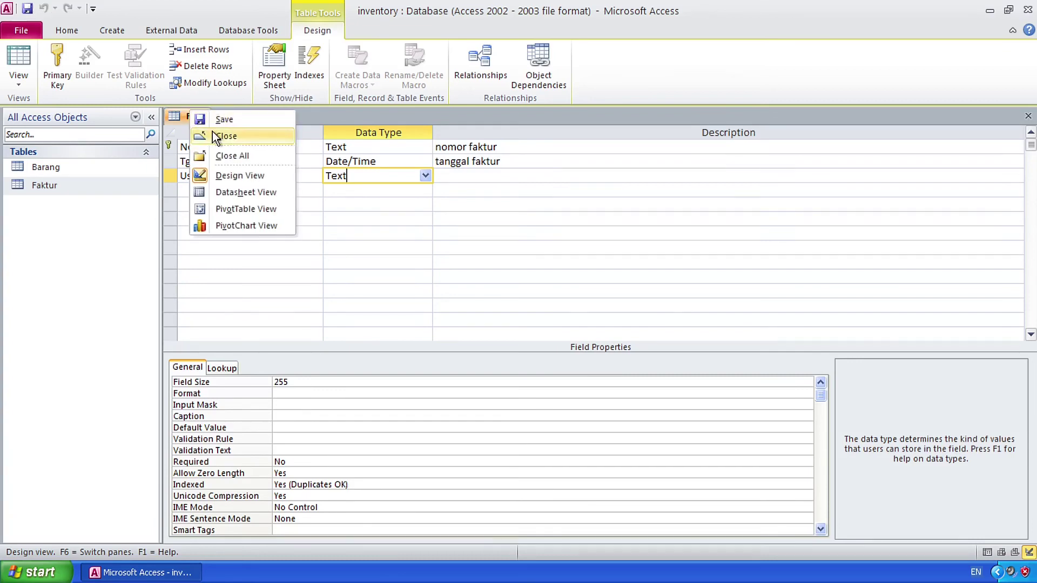
click(212, 132)
Step: Create another table, save it as "Detail_Fak" and open it in Design View
click(105, 30)
click(63, 76)
right_click(70, 203)
click(100, 225)
text(Detail)
key(BackSpace)
key(BackSpace)
key(BackSpace)
key(BackSpace)
key(BackSpace)
key(BackSpace)
text(Detail_Fak)
key(Return)
Step: Define Detail_Fak's first field as "Nofak" with data type Text and description "nomor faktur"
text(Nofak)
key(Tab)
text(t)
click(493, 151)
text(nomor faktur)
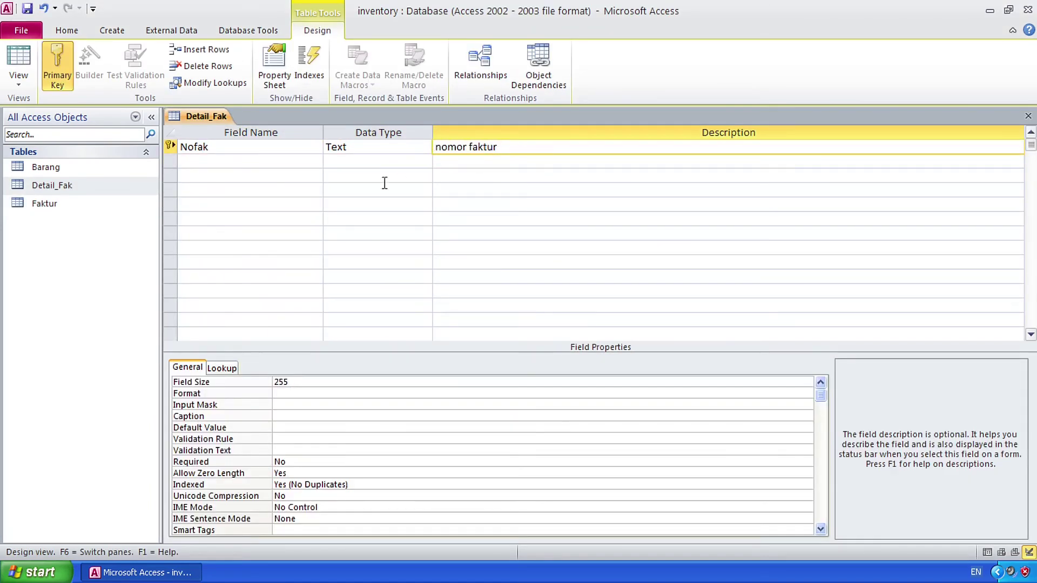
Step: Add a second field "Qty" with data type Number and description "kuantitas"
click(271, 167)
text(Tg)
key(BackSpace)
key(BackSpace)
text(Qty)
key(Tab)
click(426, 162)
click(374, 204)
click(504, 167)
text(kuantitas)
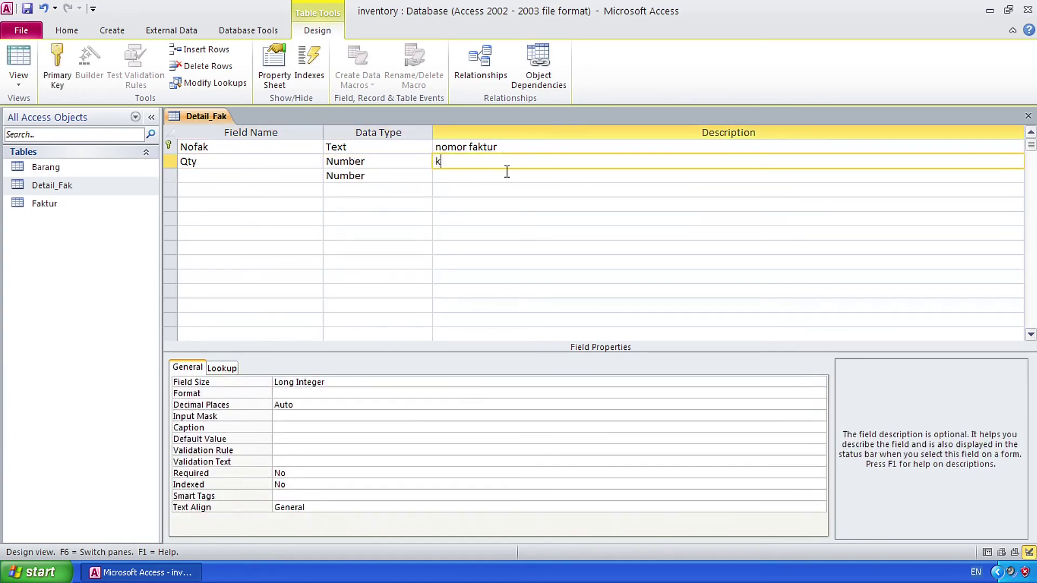
Step: Add a third field "Bayar" with data type Currency and no description
click(230, 176)
text(Bayar)
key(Tab)
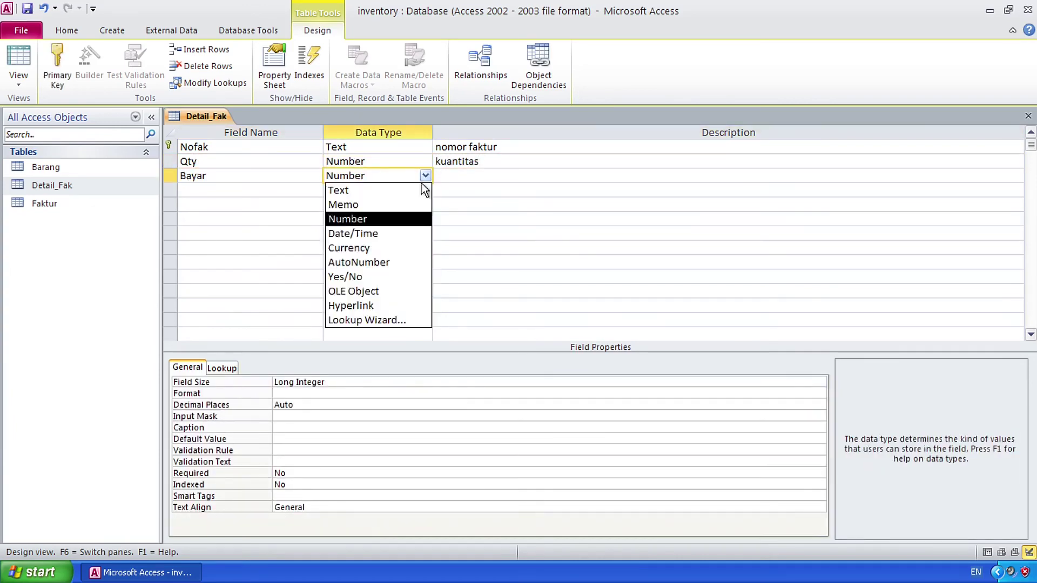
text(c)
Step: Add a fourth field "Kdbrg" to Detail_Fak and close the table's design
click(252, 189)
text(KdBrg)
key(Tab)
right_click(206, 116)
click(232, 157)
Step: Create another table, save it as "pengguna" and open it in Design View
click(65, 72)
right_click(41, 221)
click(81, 247)
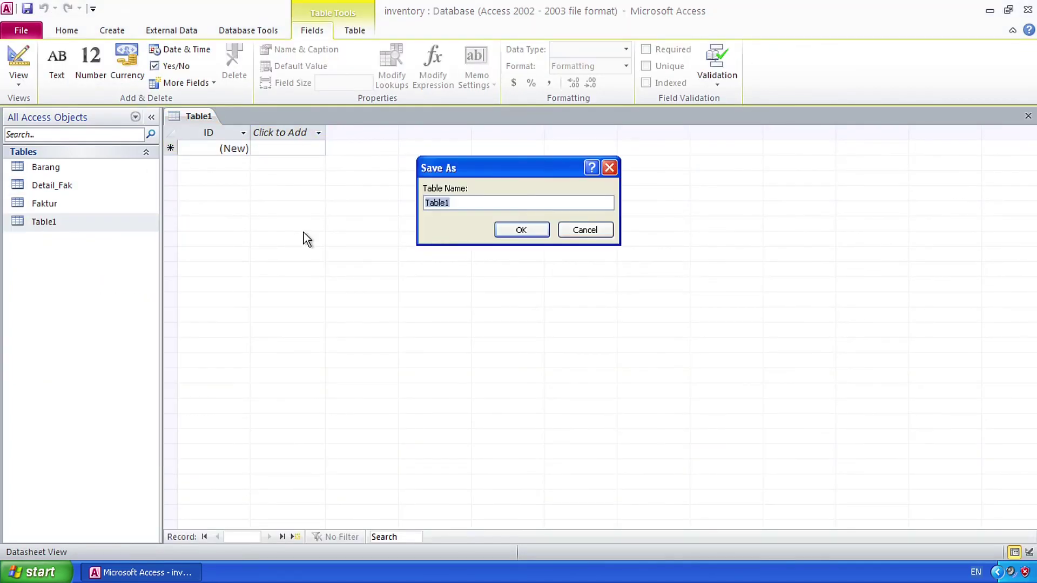
text(pengguna)
key(Return)
Step: Define pengguna's first two fields, "Userid" and "Nmuser", both with data type Text
text(Userid)
key(Tab)
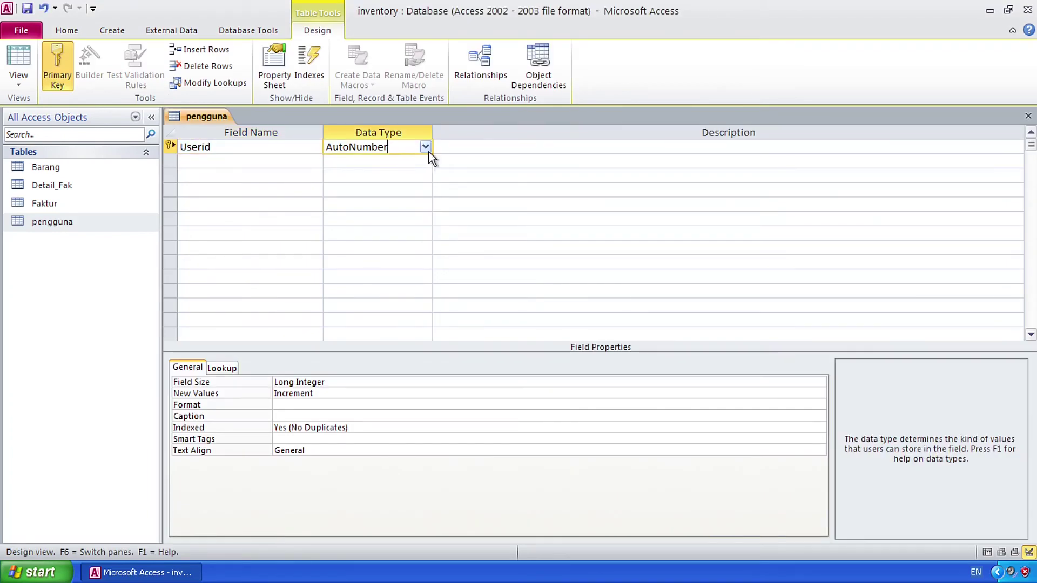
text(t)
click(240, 162)
key(Caps_Lock)
text(Nmuser)
key(Tab)
Step: Add the fields "Password" and "Akses" to pengguna, both with data type Text
click(254, 175)
text(Password)
key(Tab)
click(231, 189)
click(341, 193)
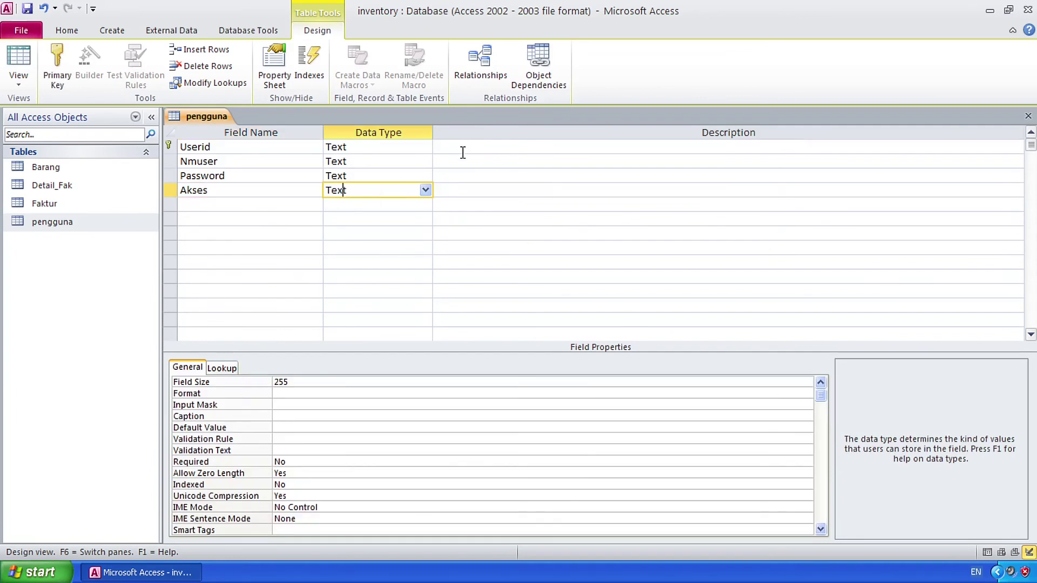
Step: Describe the Nmuser field as "nama user" and save the pengguna table
click(461, 159)
text(nama user)
right_click(231, 120)
click(264, 130)
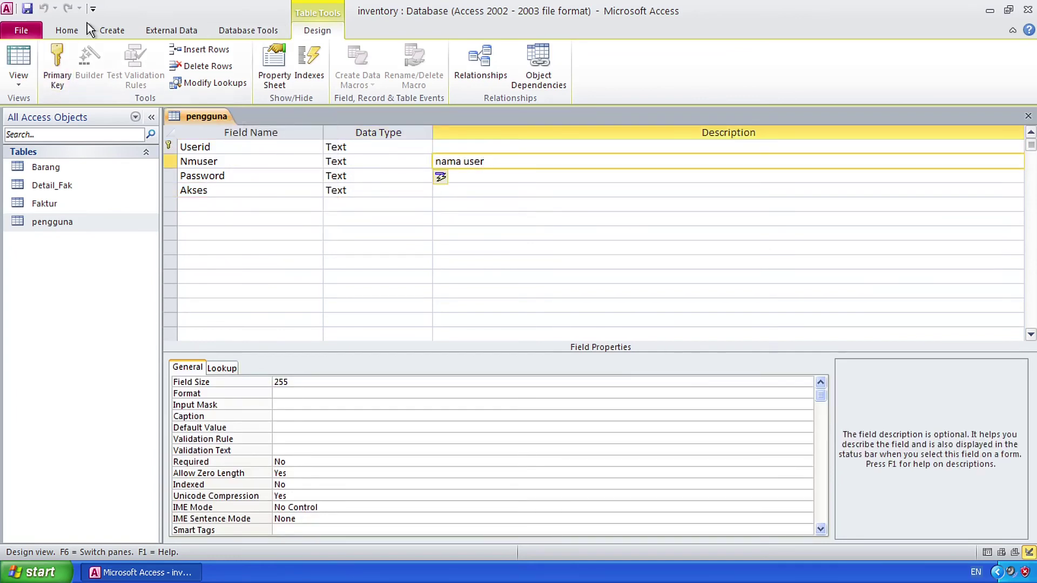
Step: Create another table and save it under the name "tmptrans"
click(112, 30)
click(53, 59)
key(ctrl+s)
text(tmptrans)
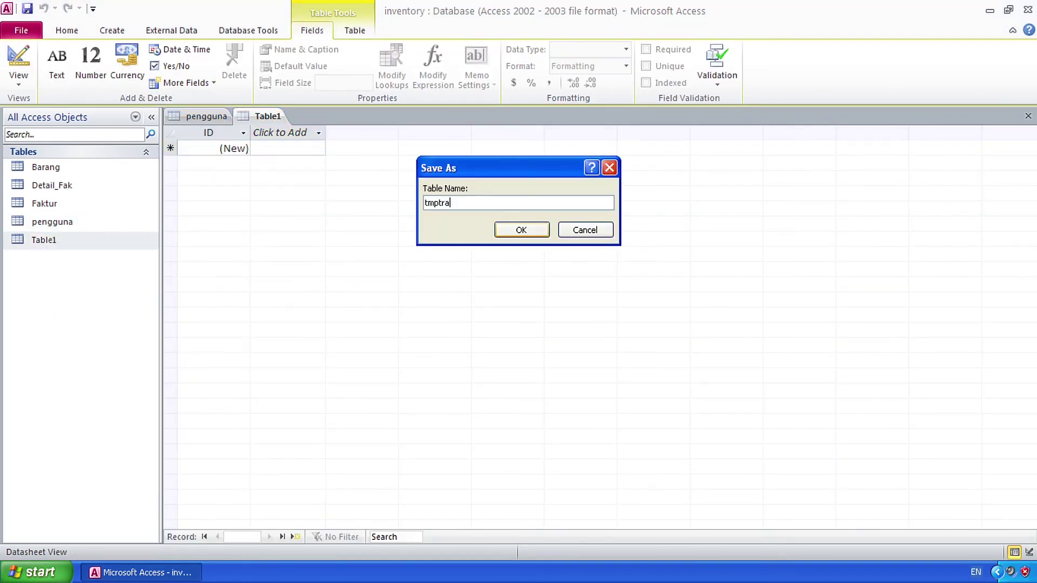
click(521, 230)
Step: Define tmptrans's first two fields, "Kdbrg" and "Nmbrg", both with data type Text
text(Kdbrg)
key(Down)
click(425, 147)
click(346, 161)
click(273, 160)
text(NmBar)
key(BackSpace)
key(BackSpace)
key(BackSpace)
key(BackSpace)
text(mbrg)
Step: Add the fields "Hrgjual" with data type Currency and "Qty" with data type Number
click(261, 174)
text(Hrgjual)
click(387, 179)
text(cy)
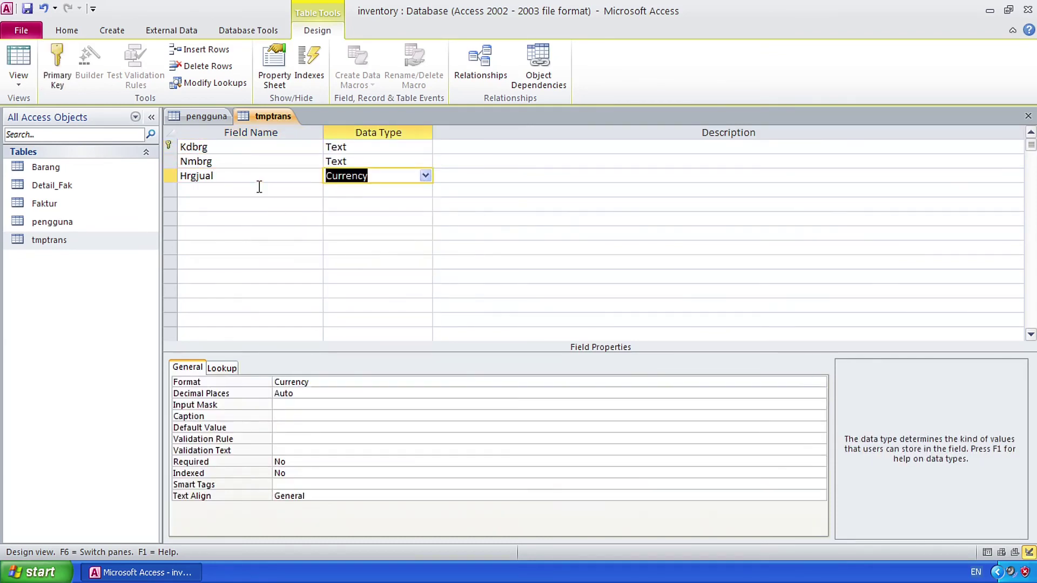
click(259, 189)
text(Qty)
click(343, 190)
text(n)
Step: Add a fifth field "Bayar" with data type Currency and remove the primary key from tmptrans's Kdbrg field
click(260, 210)
text(Bayar)
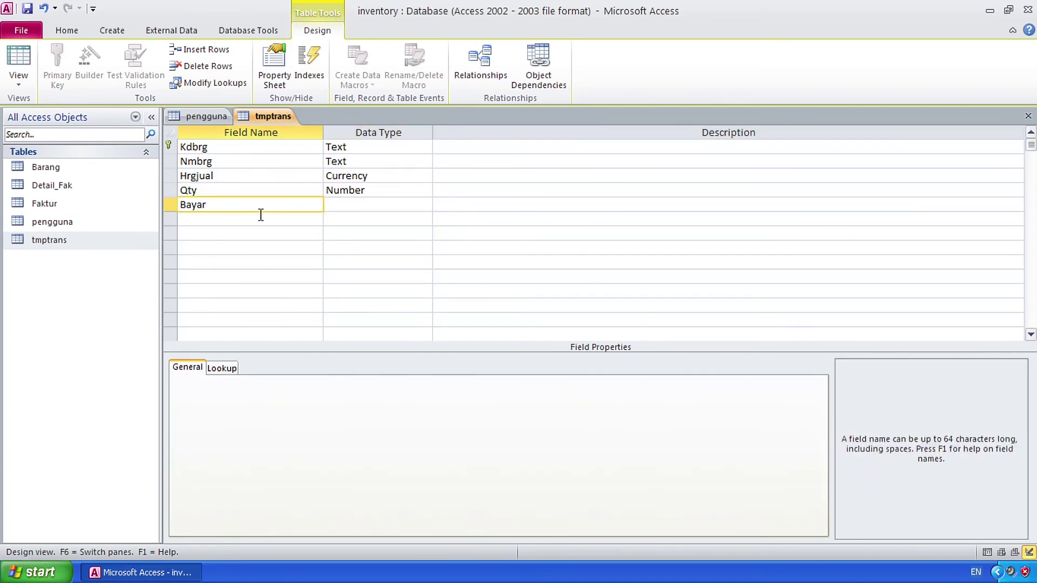
click(426, 205)
click(351, 292)
click(168, 146)
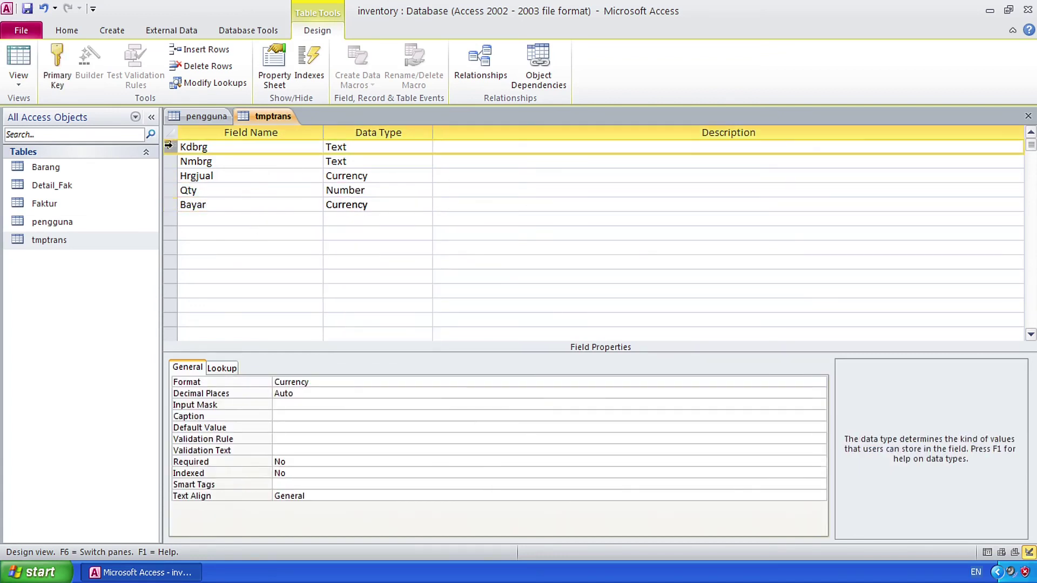
Step: Close the designs of the tmptrans and pengguna tables
right_click(266, 121)
click(286, 145)
right_click(209, 112)
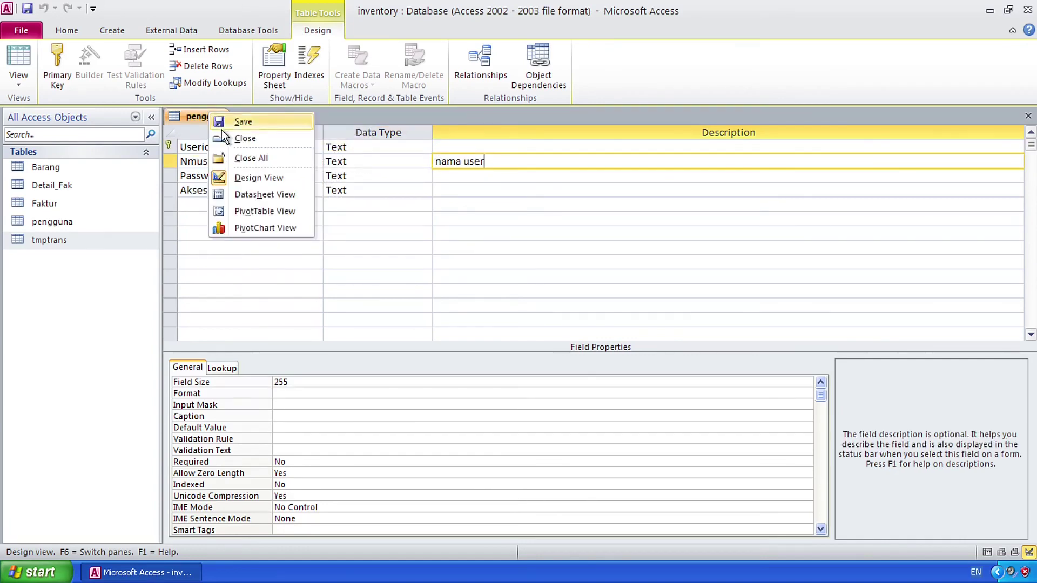
click(238, 138)
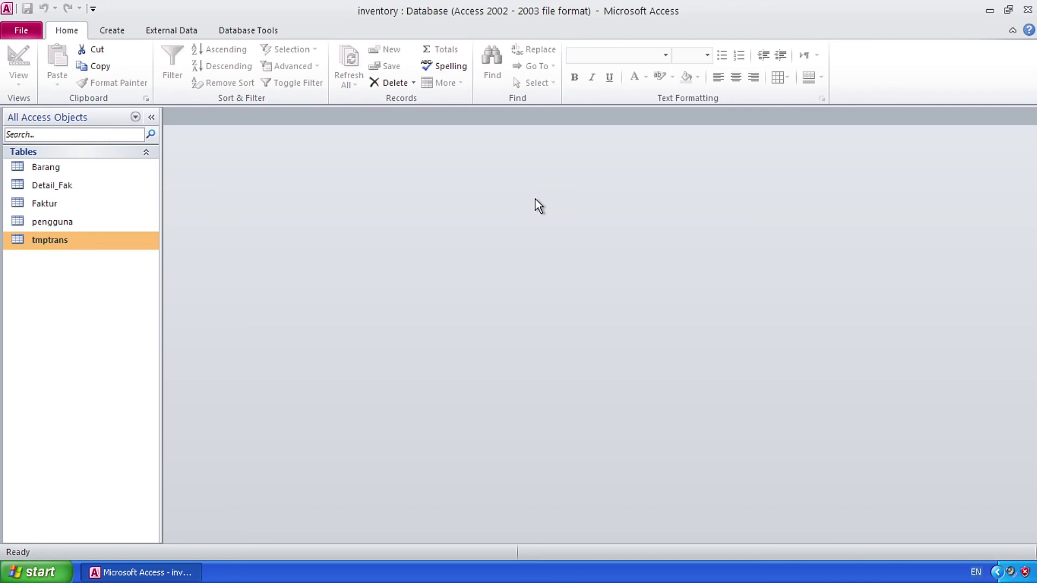
Step: Add all five tables to the Relationships layout and move Detail_Fak down, below and between Barang and Faktur
click(253, 31)
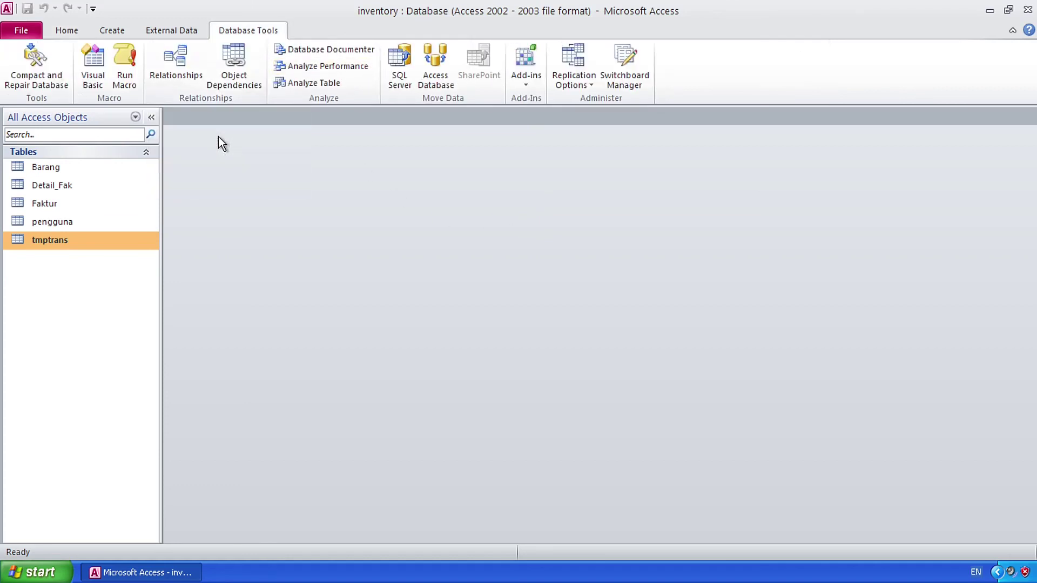
click(193, 68)
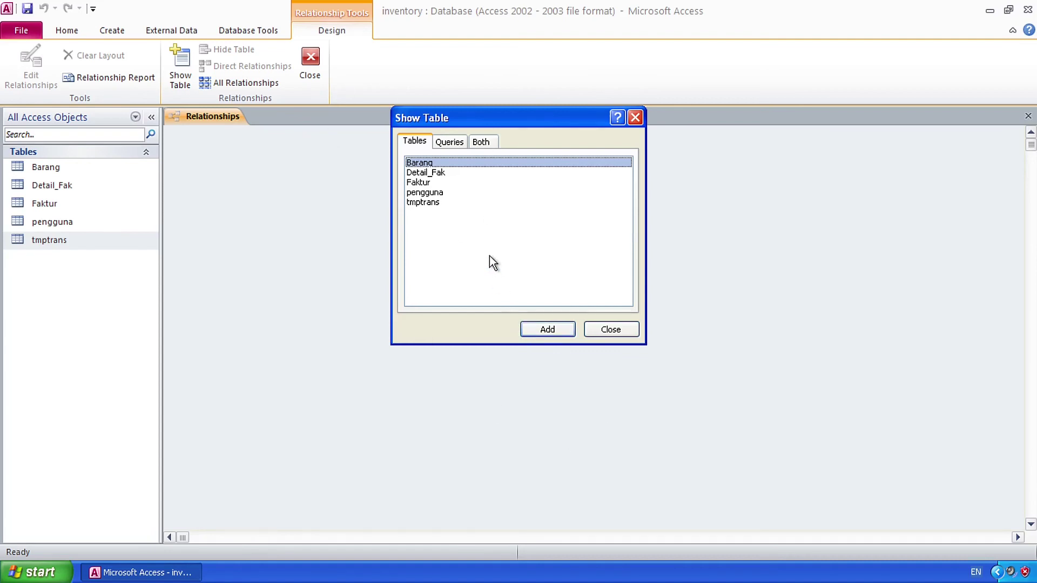
drag(455, 176, 442, 212)
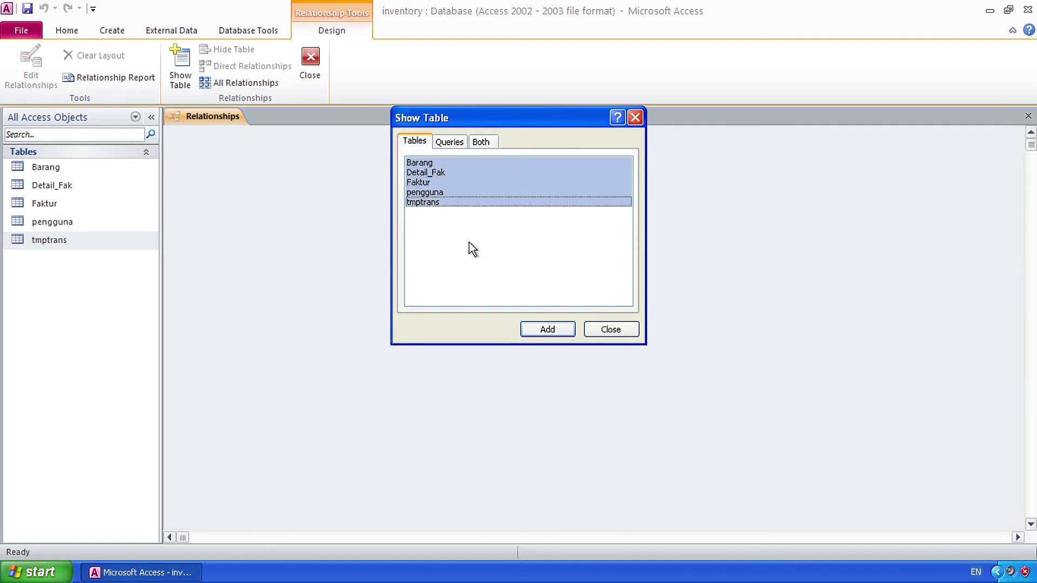
click(546, 329)
click(604, 336)
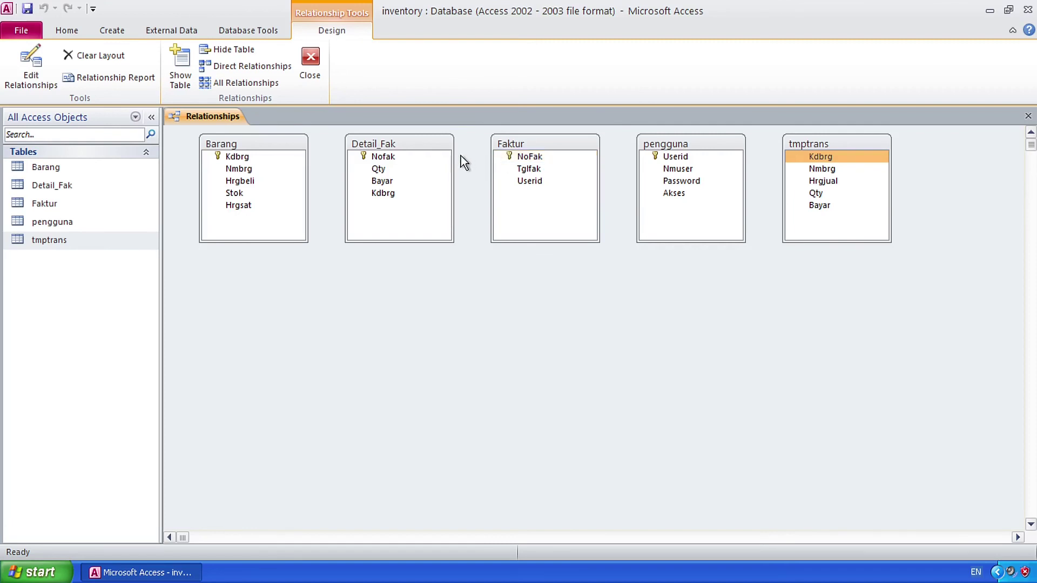
drag(394, 144, 412, 252)
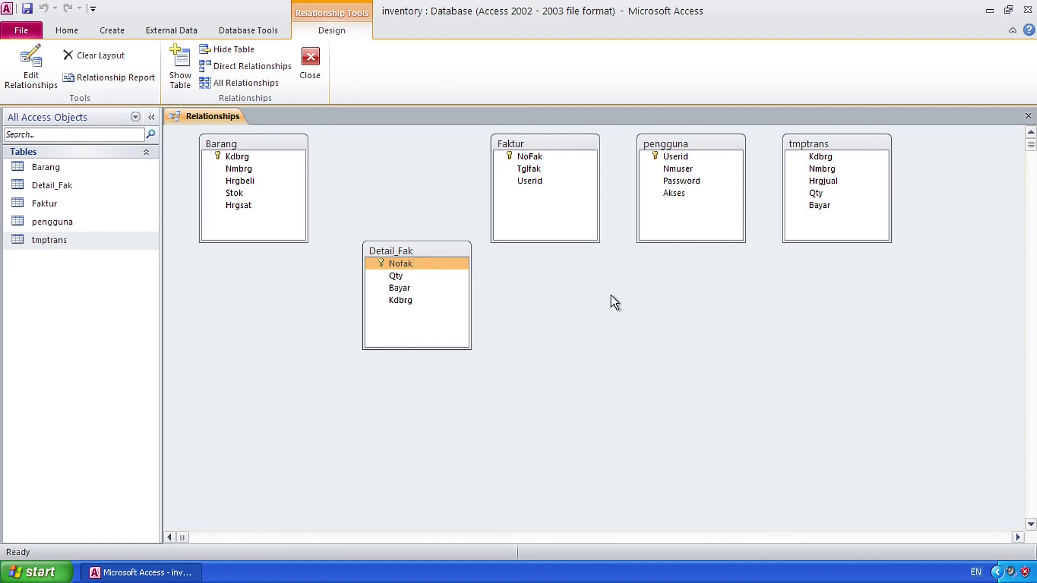
Step: Define a new relationship from Barang's Kdbrg column to Detail_Fak's Kdbrg column
click(41, 80)
click(603, 232)
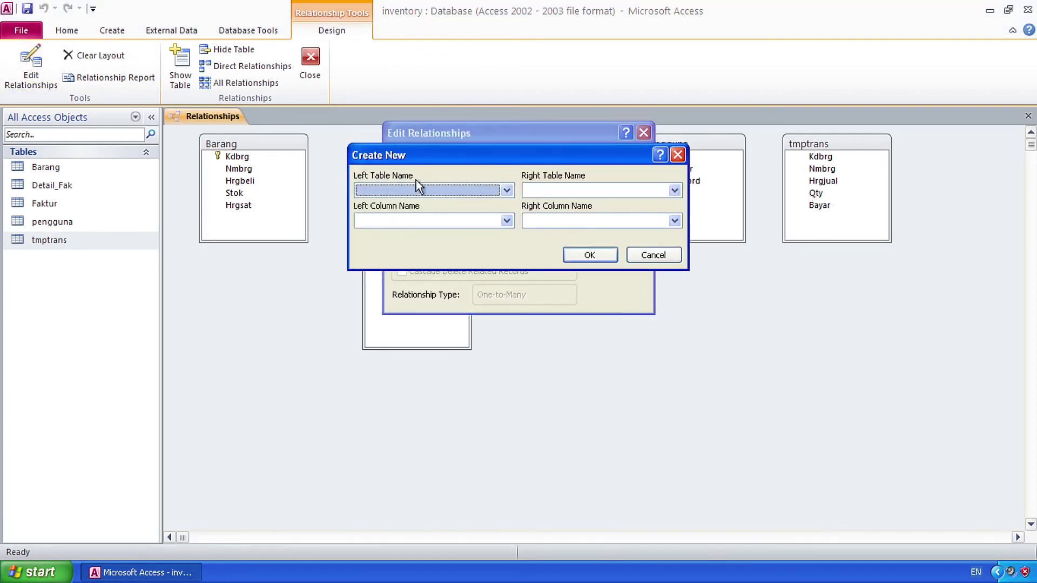
click(507, 190)
click(481, 203)
click(670, 192)
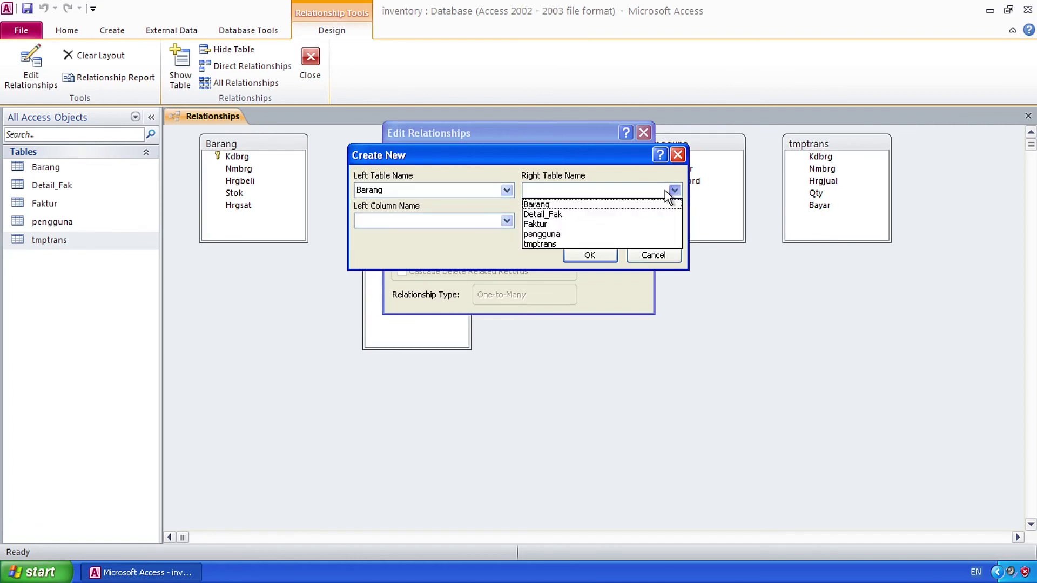
click(640, 215)
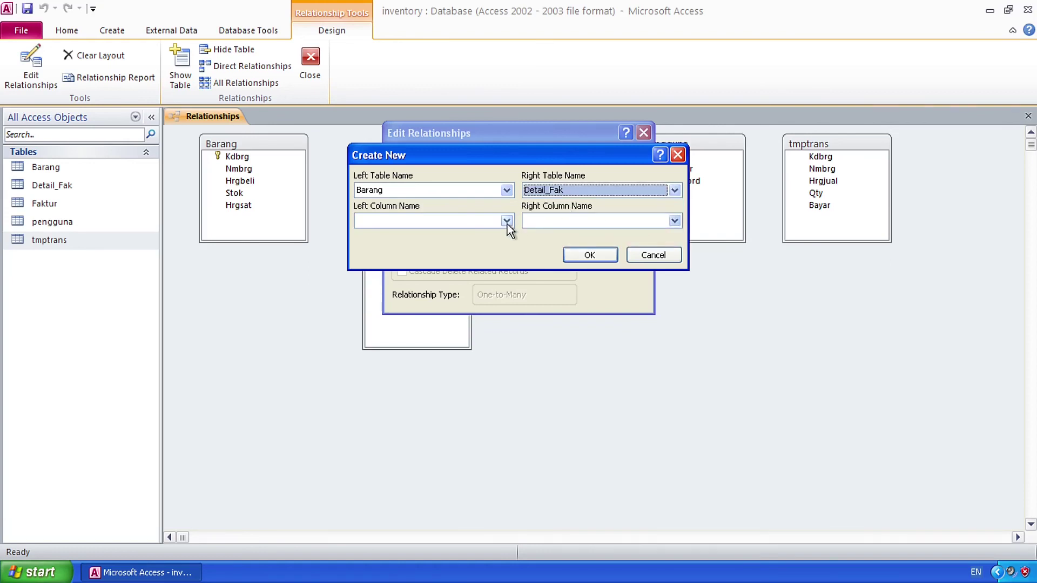
click(507, 225)
click(494, 233)
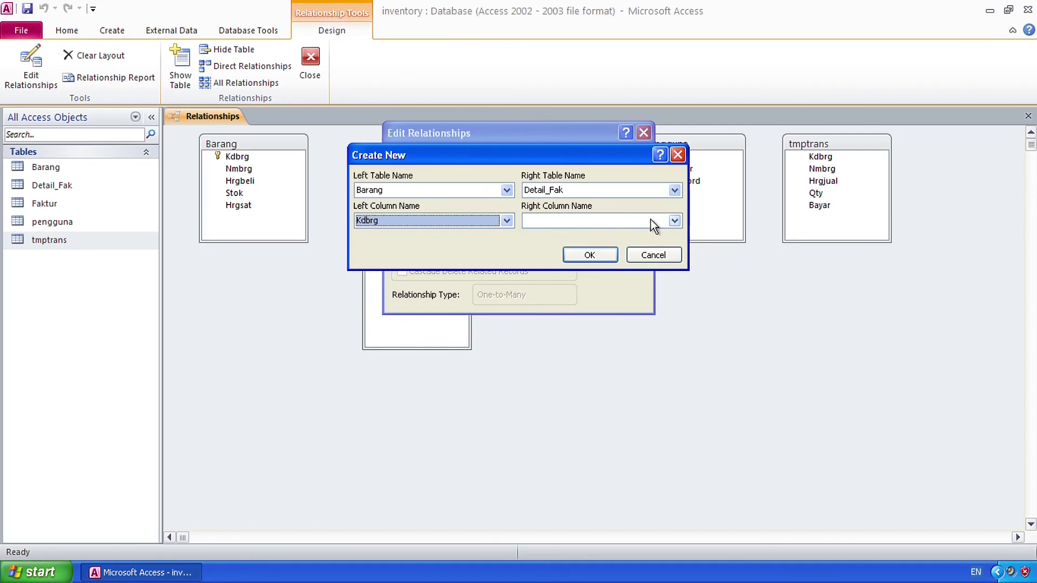
click(669, 221)
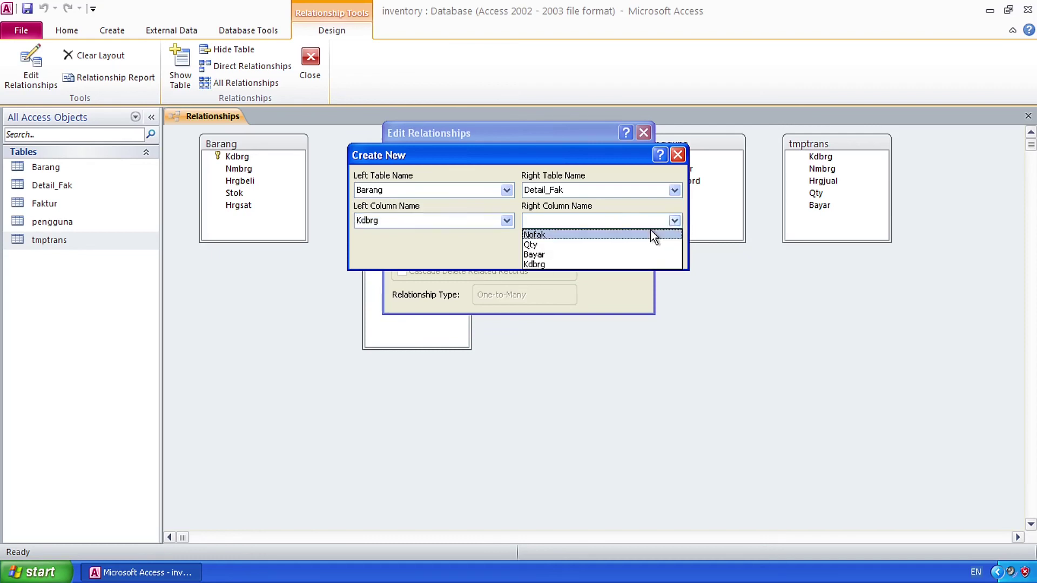
click(609, 264)
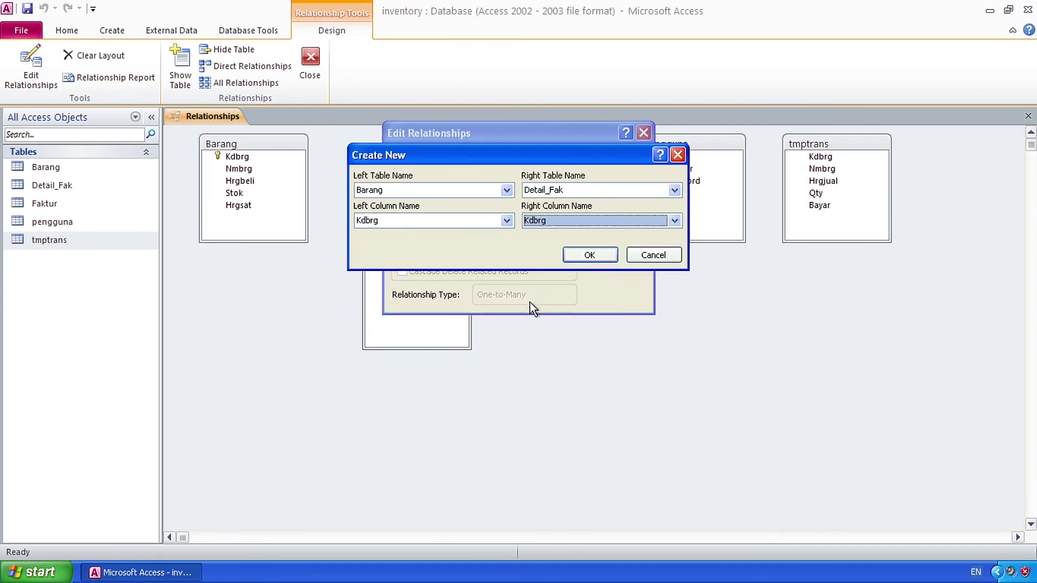
click(591, 258)
Step: Enforce referential integrity with cascading updates and deletes for the Barang–Detail_Fak relationship and create it
click(476, 240)
click(477, 254)
click(484, 271)
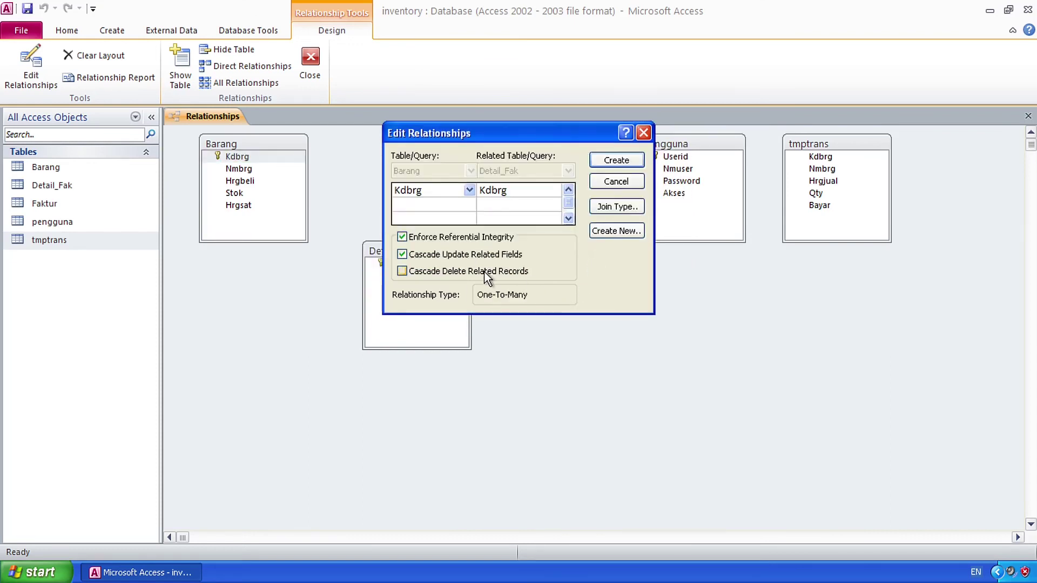
click(613, 161)
Step: Move Detail_Fak farther from Barang in the layout and check the settings of the relationship between them
drag(444, 254, 522, 274)
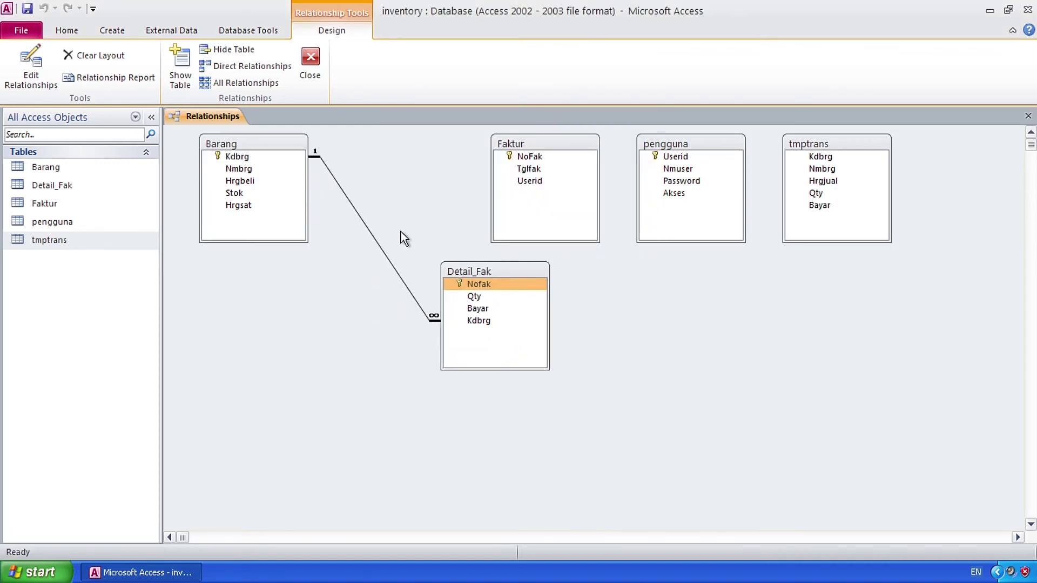
double_click(371, 232)
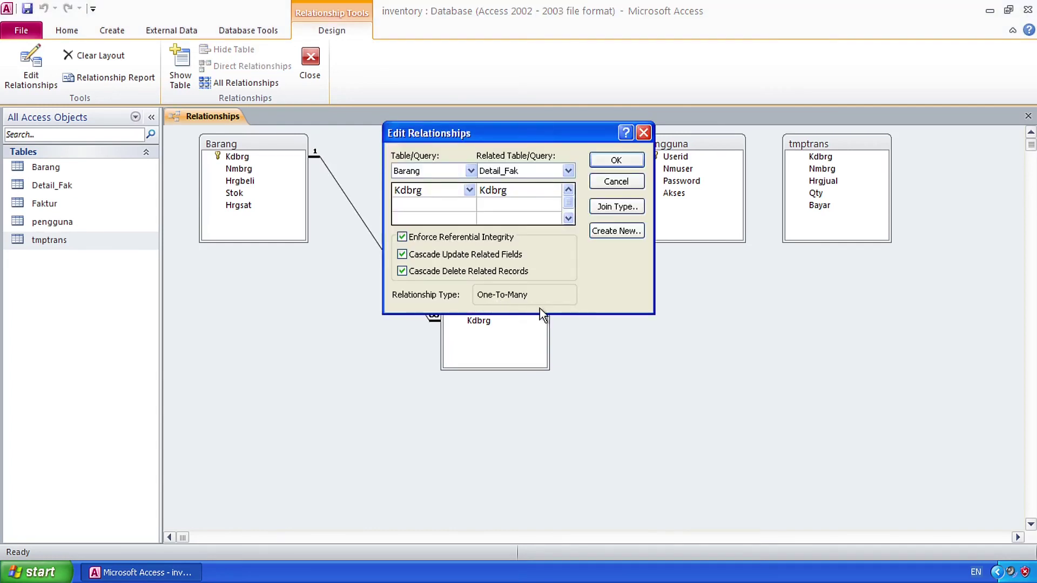
click(616, 182)
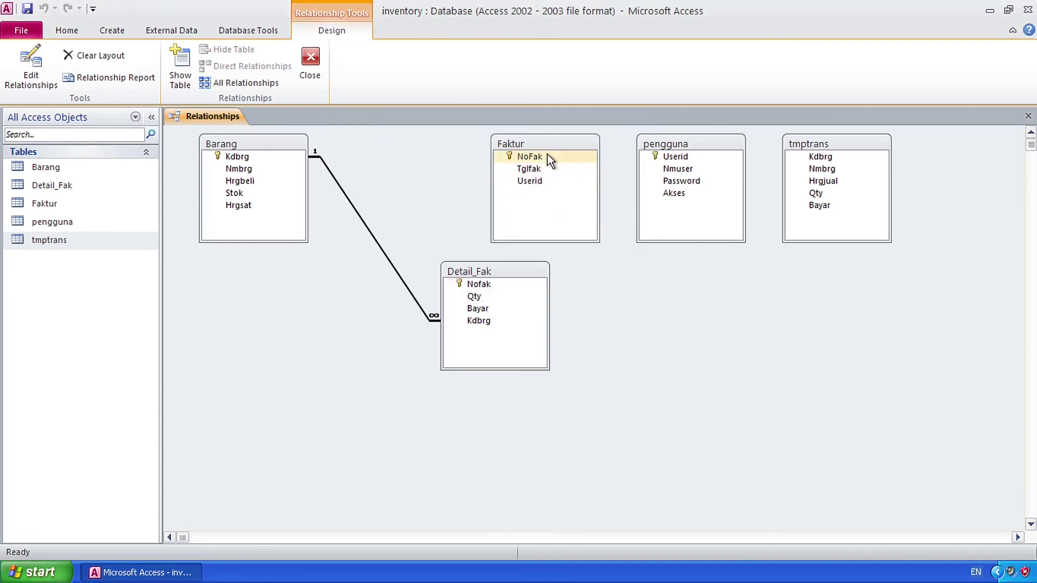
Step: Move Faktur down beside Detail_Fak and relate its NoFak to Detail_Fak's Nofak with referential integrity, cascade update and cascade delete
drag(547, 151, 685, 324)
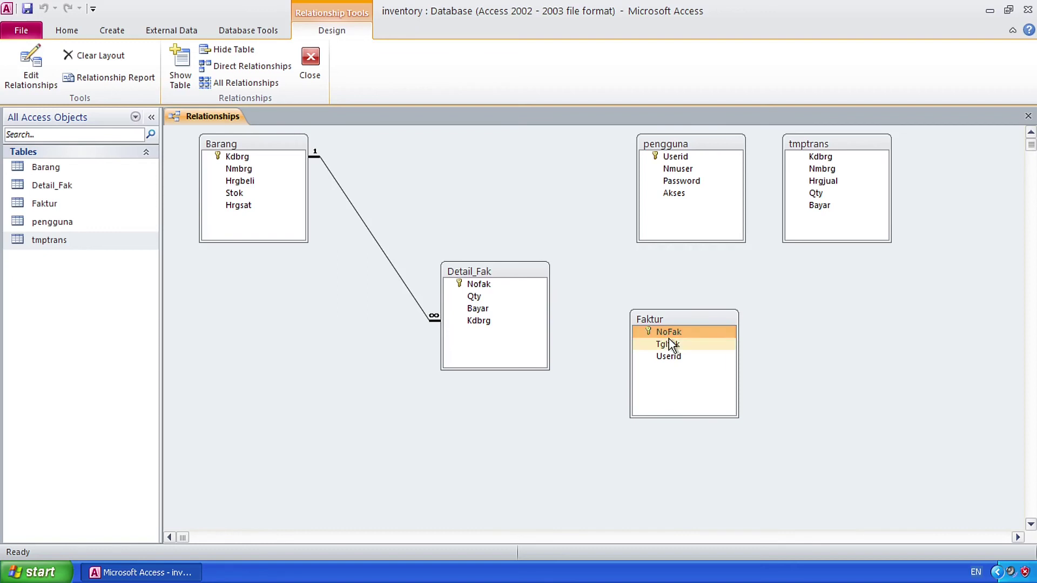
drag(668, 334, 503, 285)
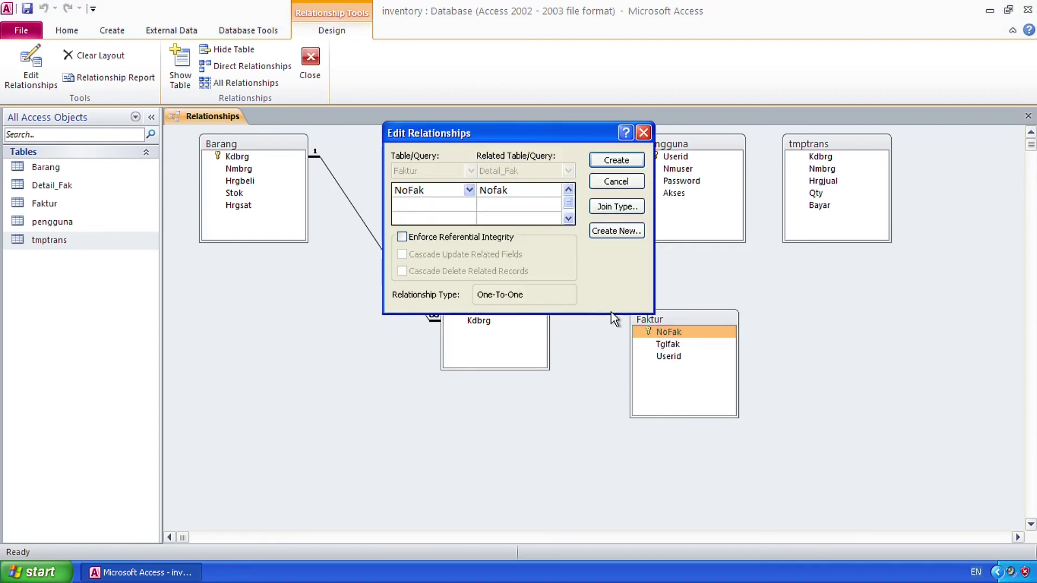
click(483, 240)
click(472, 255)
click(466, 270)
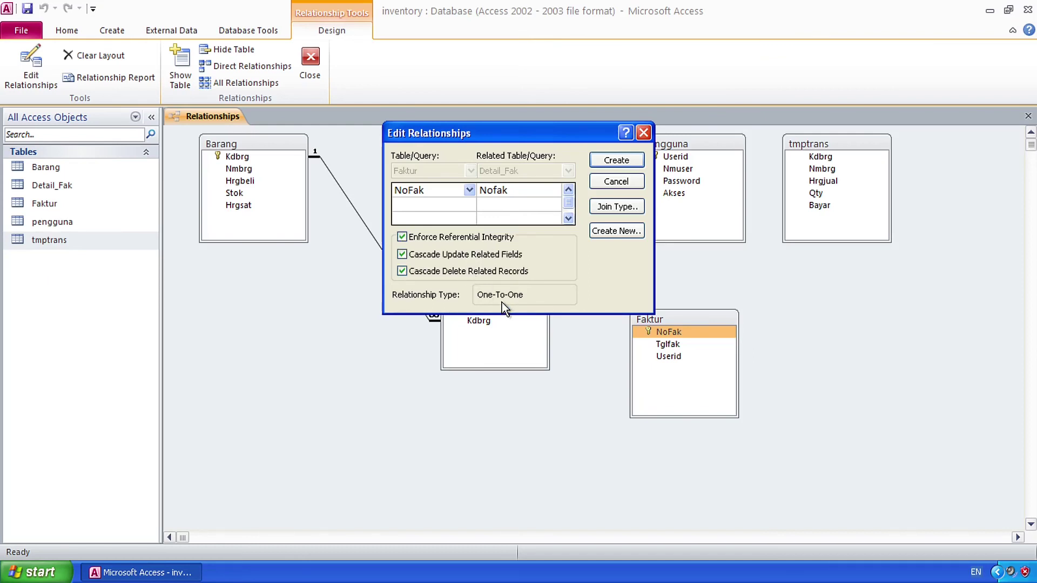
click(610, 161)
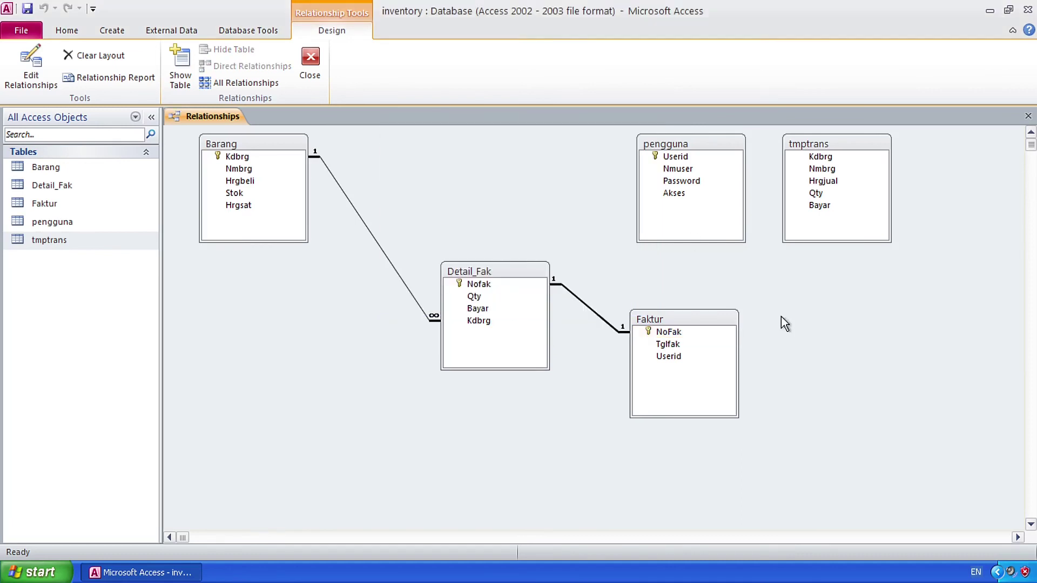
Step: Move pengguna below Detail_Fak and relate its Userid to Faktur's Userid with referential integrity, cascade update and cascade delete
drag(693, 144, 674, 359)
click(406, 398)
click(470, 238)
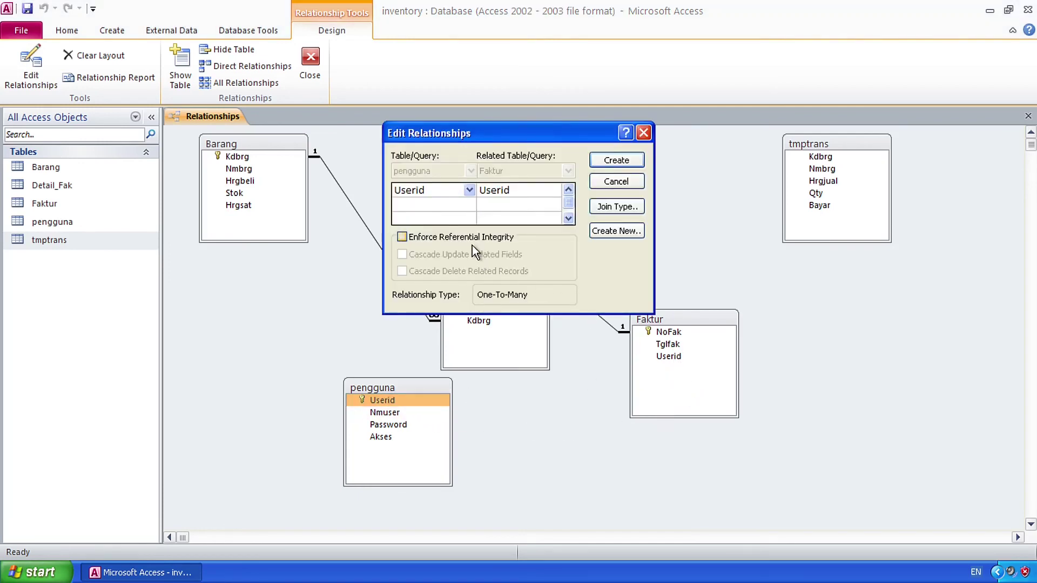
click(465, 254)
click(468, 271)
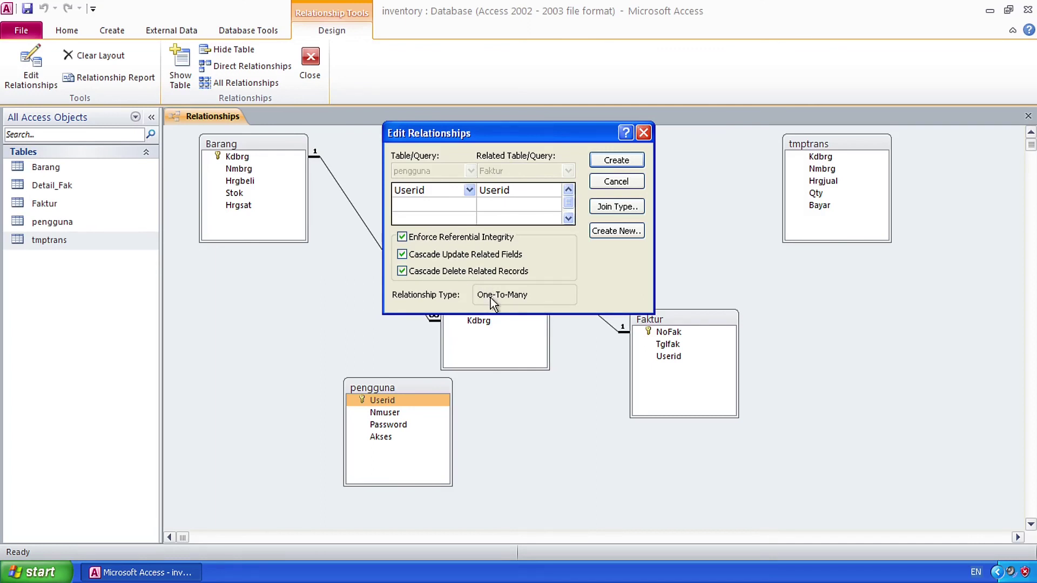
click(613, 163)
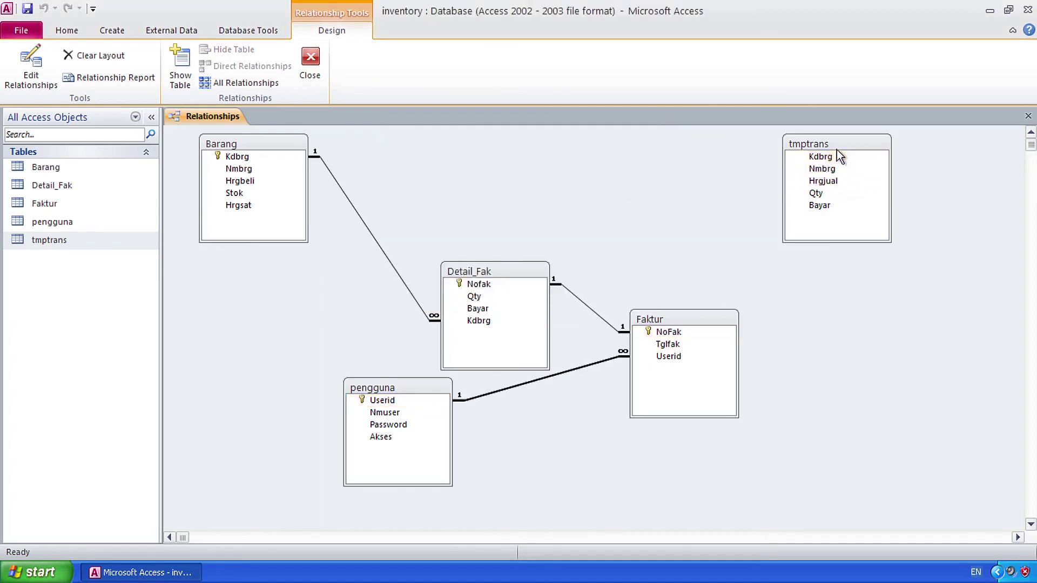
Step: Rearrange the layout by moving tmptrans down beside Faktur and shifting Detail_Fak and Faktur upward
drag(833, 143, 817, 338)
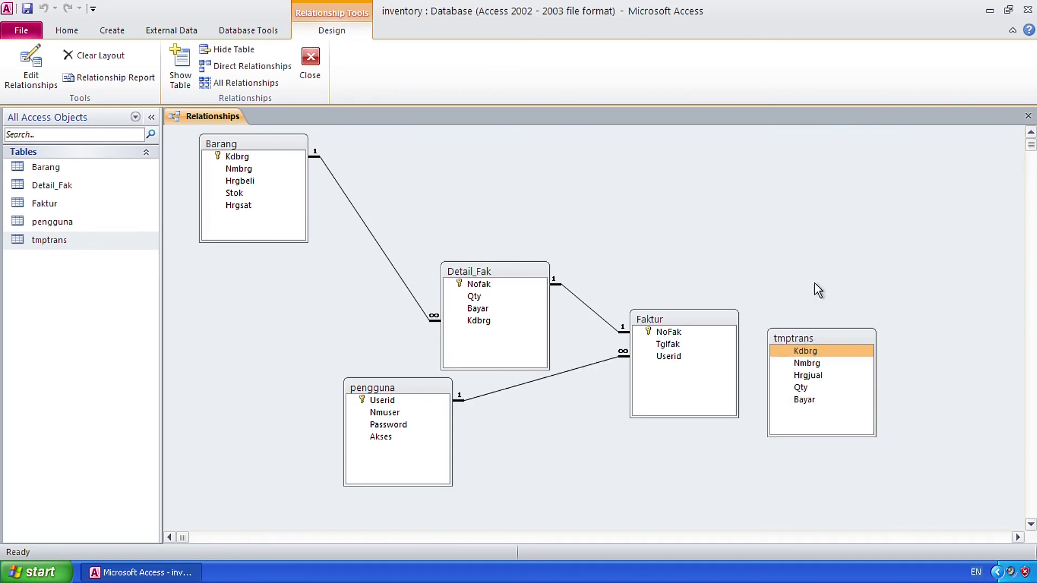
drag(526, 273, 505, 195)
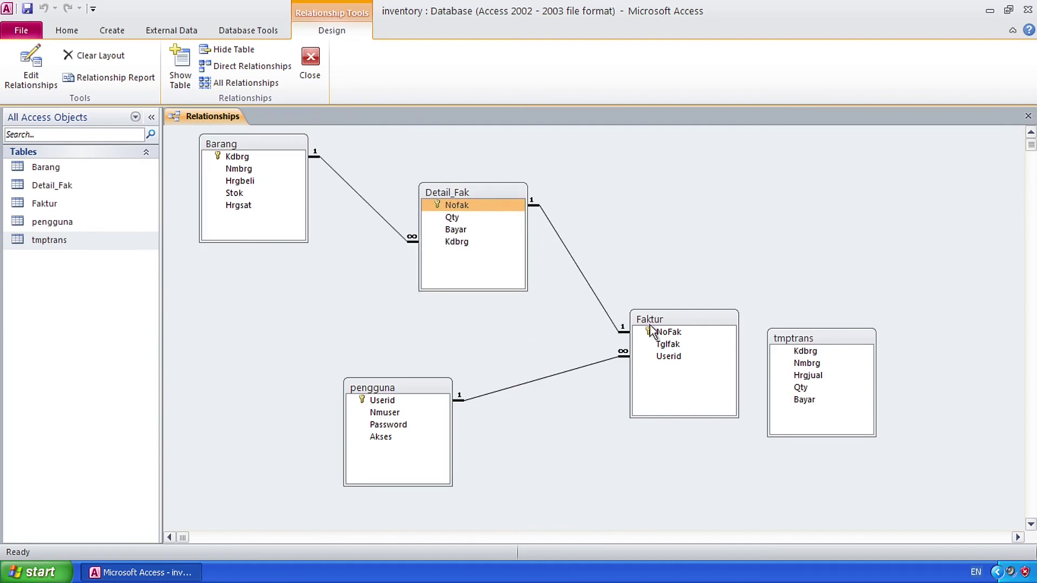
drag(681, 320, 644, 251)
Step: Move tmptrans below Barang and relate Barang's Kdbrg to tmptrans's Kdbrg with referential integrity, cascade update and cascade delete
drag(802, 339, 242, 299)
drag(238, 157, 261, 324)
click(457, 238)
click(453, 254)
click(465, 269)
click(630, 162)
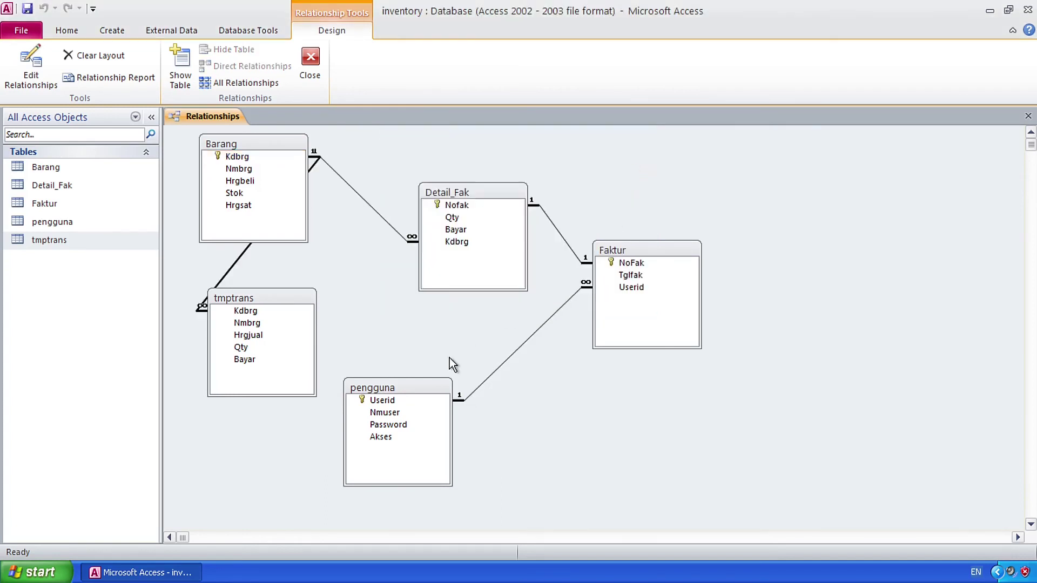
Step: Tidy the relationship diagram by raising Detail_Fak, placing tmptrans between Barang and Faktur, and moving pengguna to the lower right of Faktur
drag(296, 296, 393, 286)
drag(492, 217, 512, 164)
drag(350, 293, 390, 267)
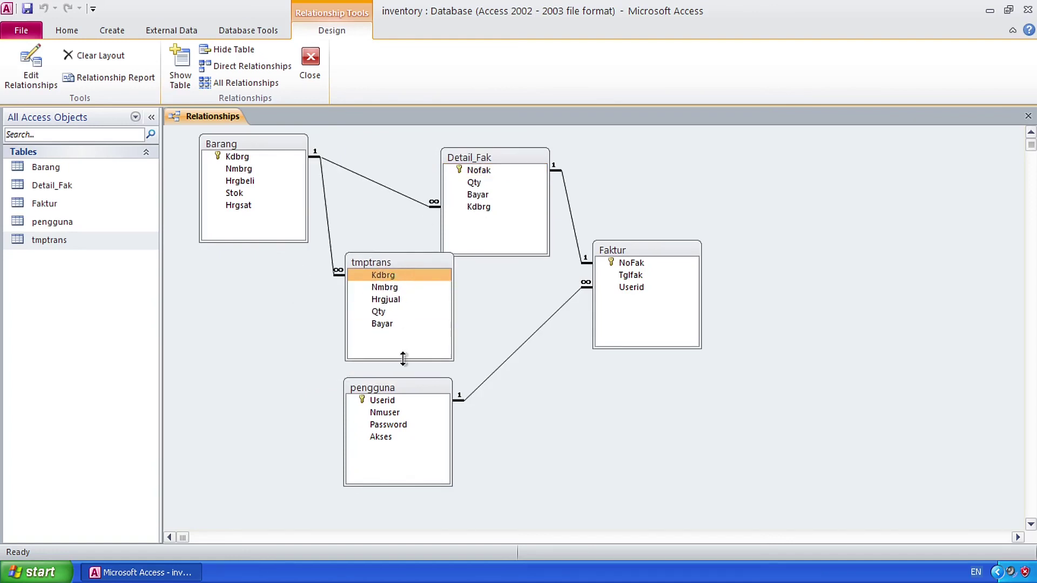
drag(405, 384, 830, 355)
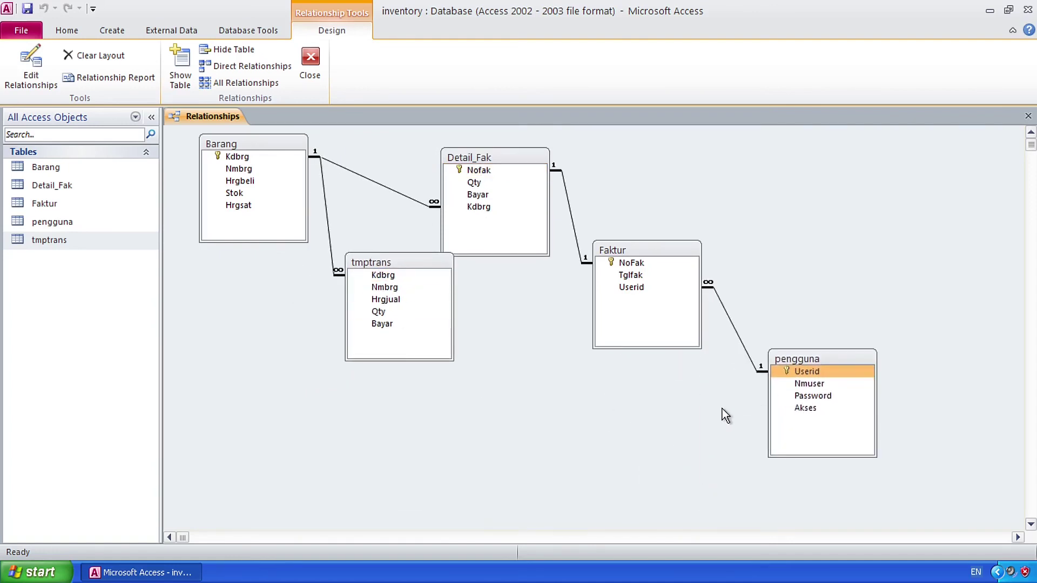